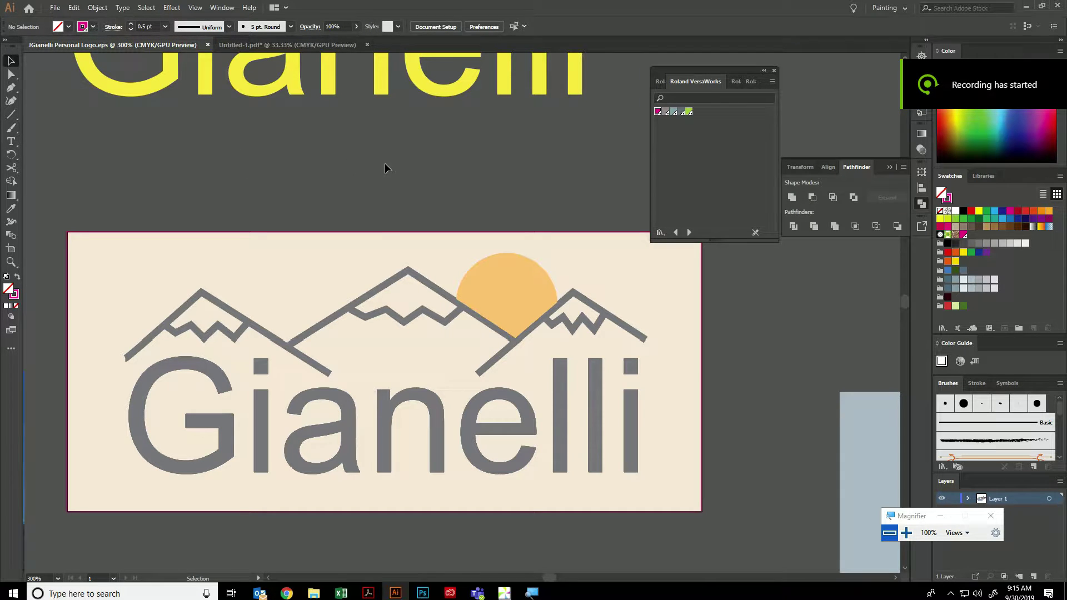
Move the yellow name lettering away from the cream mountain logo into the empty canvas area above and deselect it.
drag(322, 284, 569, 228)
scroll(492, 228, down, 3)
drag(462, 229, 473, 426)
click(541, 360)
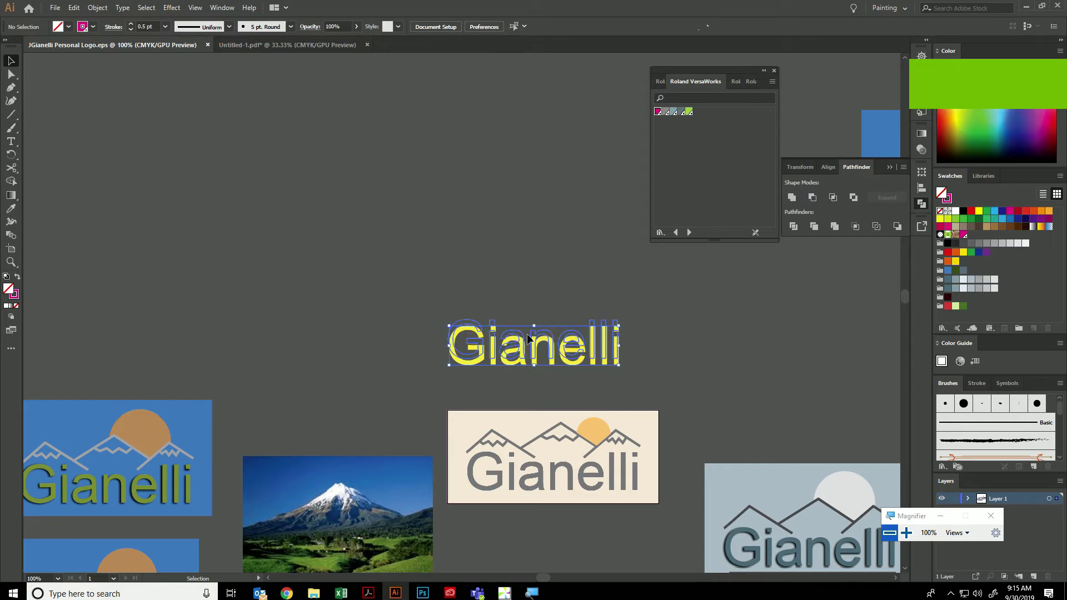
drag(541, 360, 296, 265)
drag(490, 326, 560, 393)
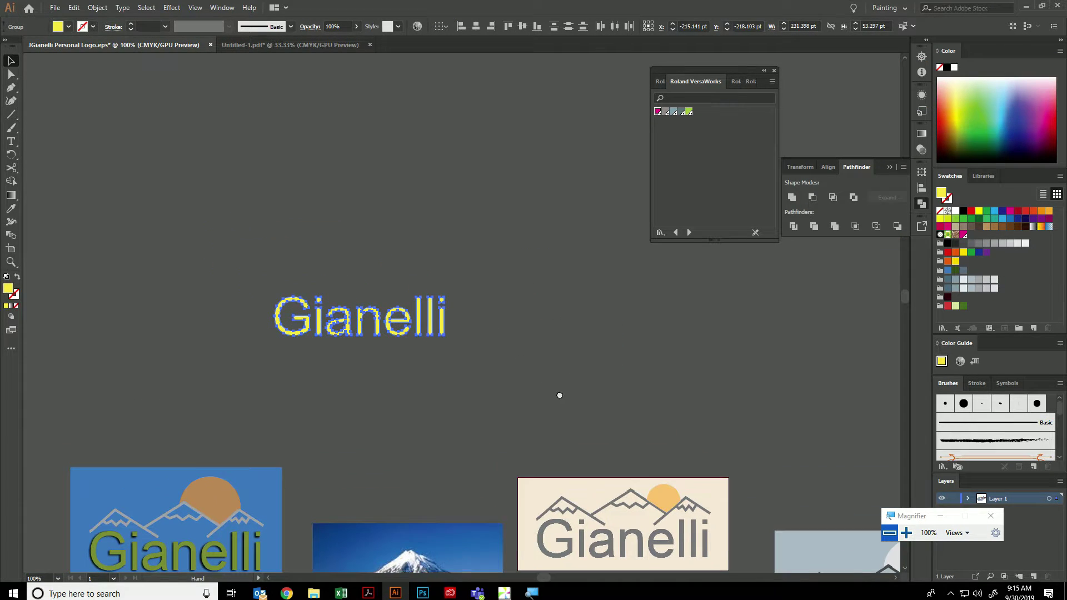
scroll(385, 357, up, 2)
drag(370, 373, 434, 438)
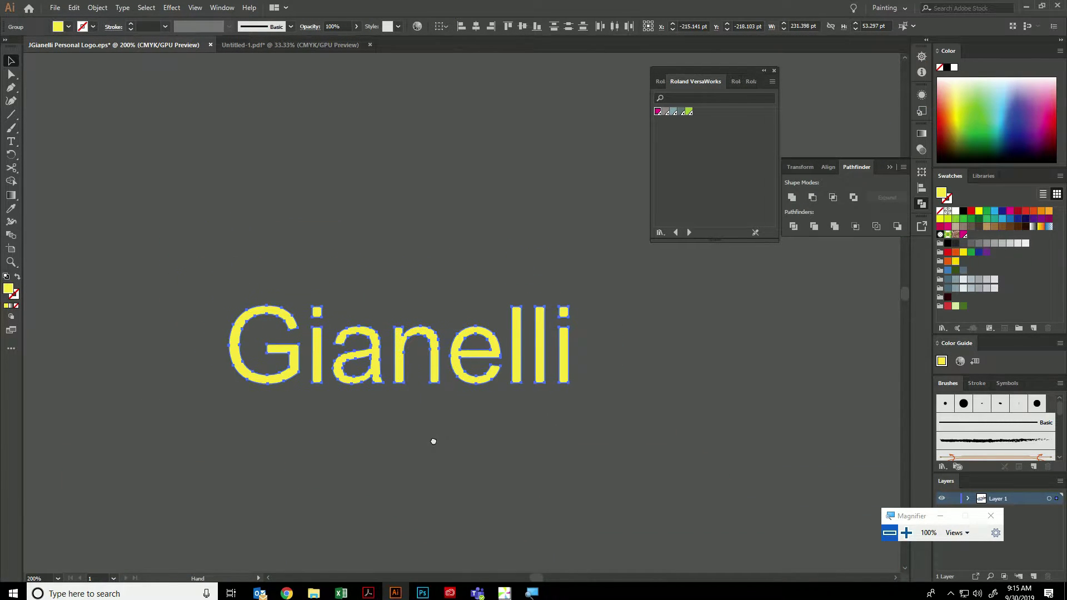
click(284, 193)
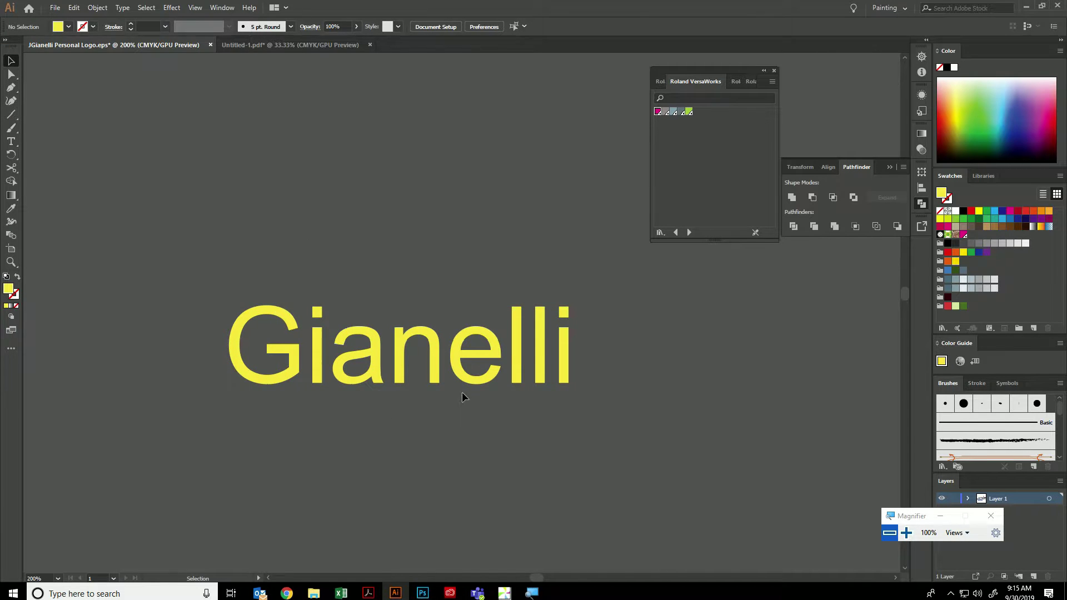
Extend the artboard's top edge upward with the Artboard tool to a height of about 793 pt.
scroll(500, 411, down, 5)
drag(571, 495, 358, 300)
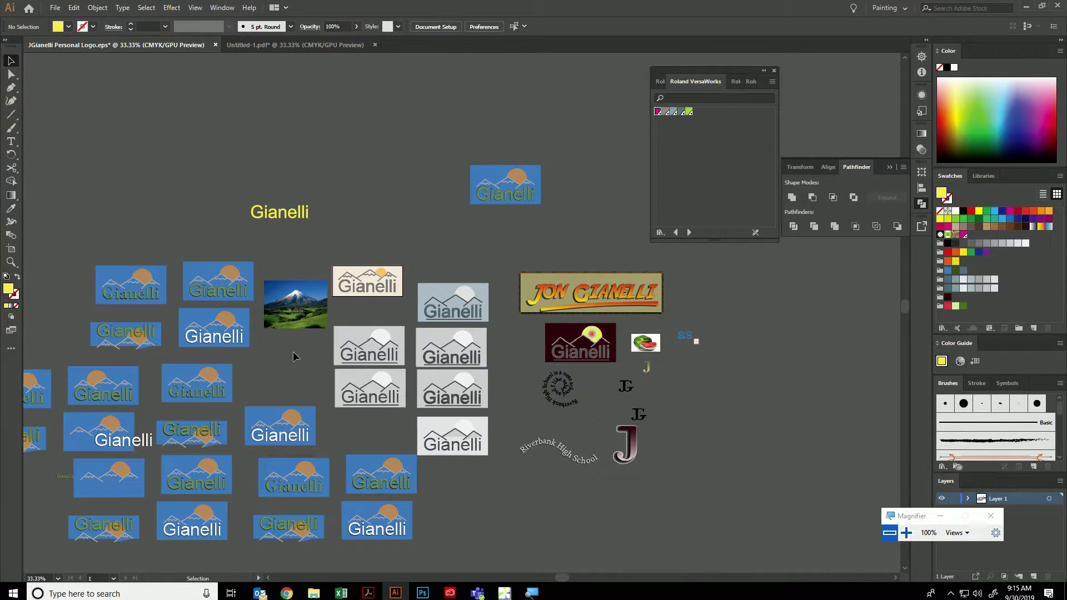
click(12, 250)
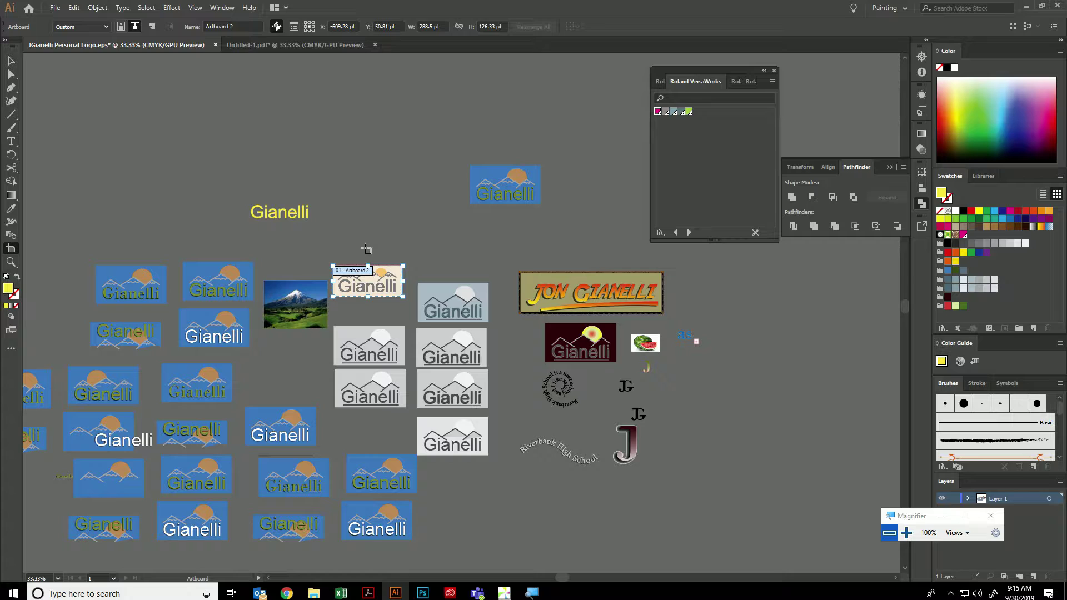
drag(369, 267, 367, 102)
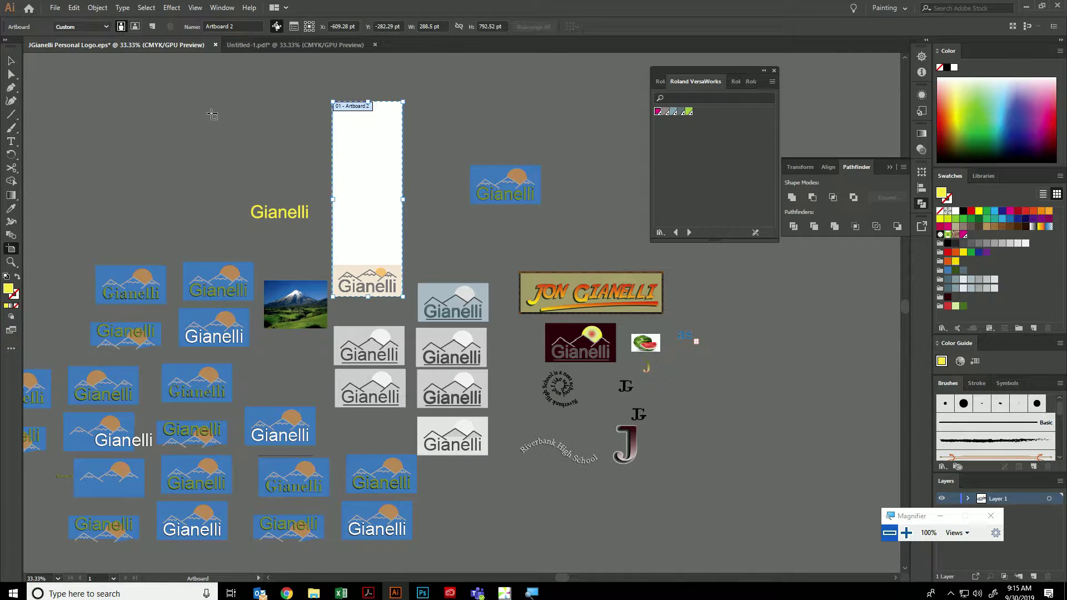
key(Escape)
scroll(378, 272, up, 2)
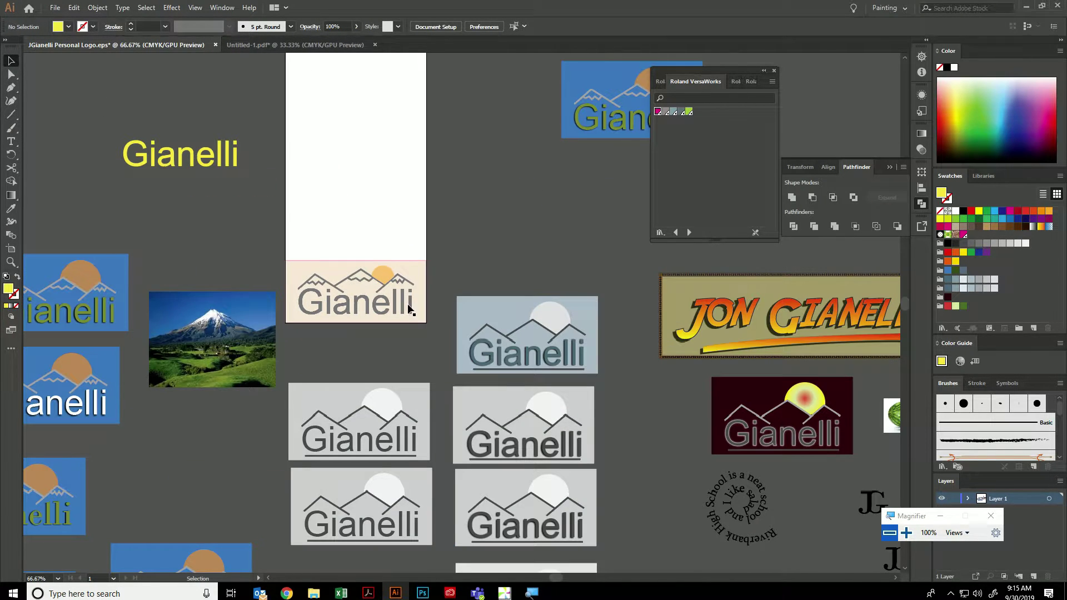
Select the whole cream mountain logo, including its lettering and background, and expand its appearance.
drag(382, 190, 403, 291)
click(350, 425)
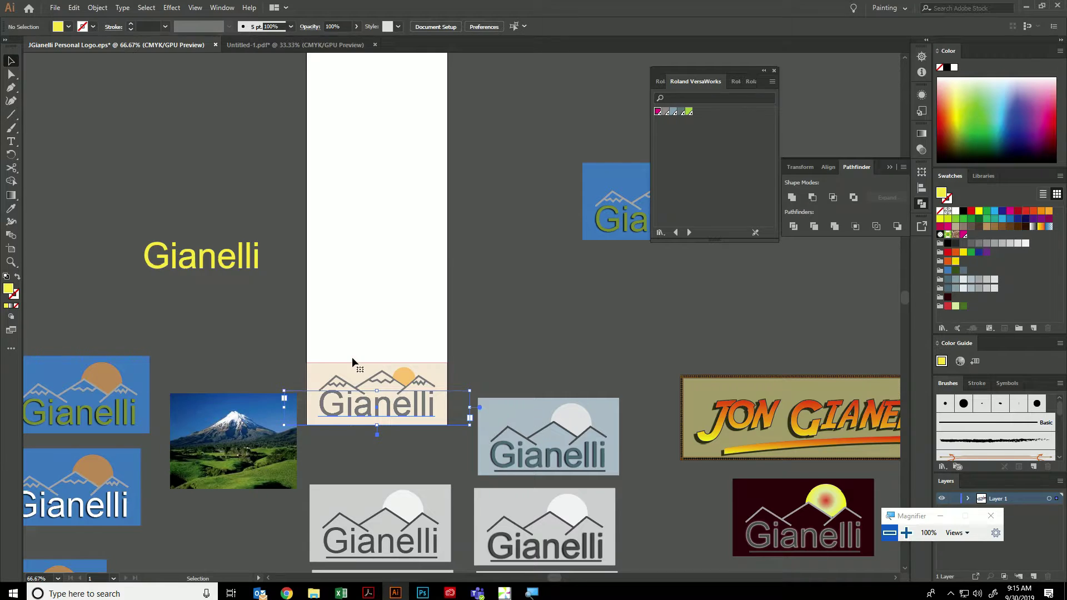
drag(327, 311, 455, 462)
scroll(380, 336, up, 1)
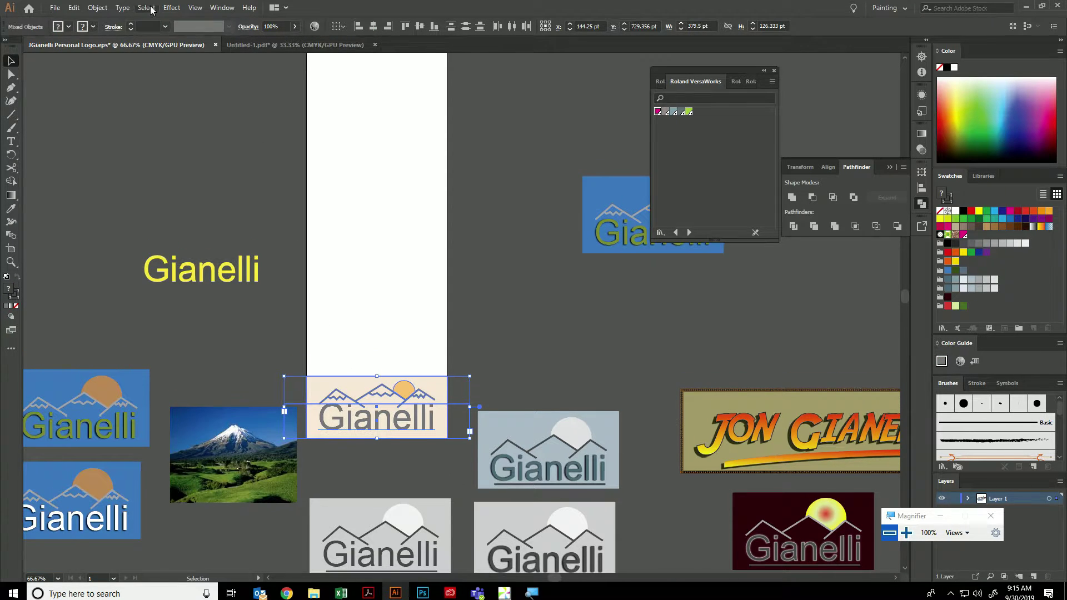
click(98, 7)
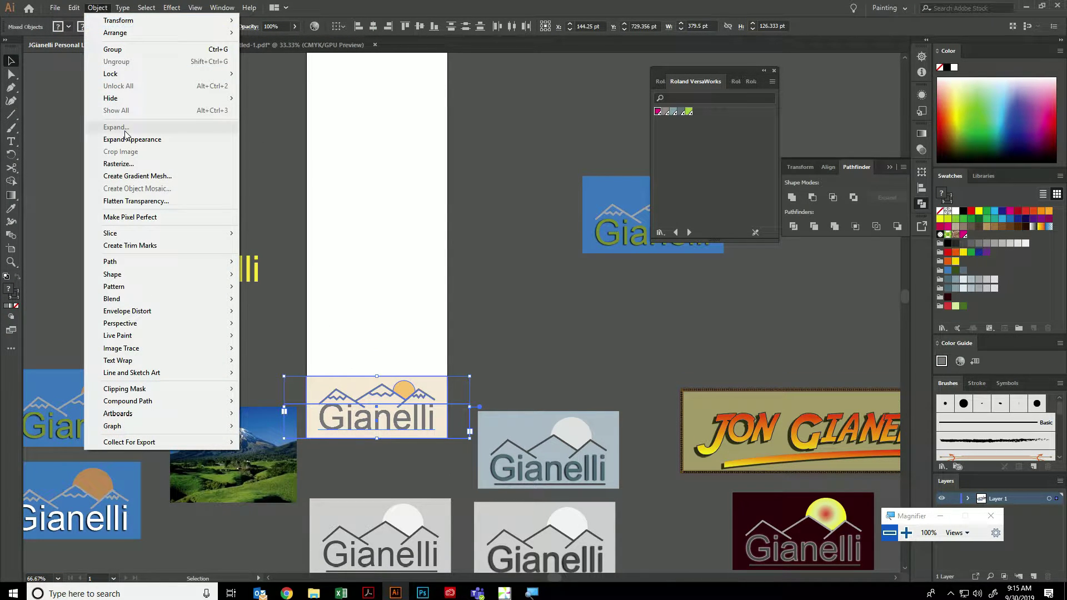
click(134, 139)
Expand the selected mountain logo with the Object, Fill and Stroke options enabled.
click(97, 7)
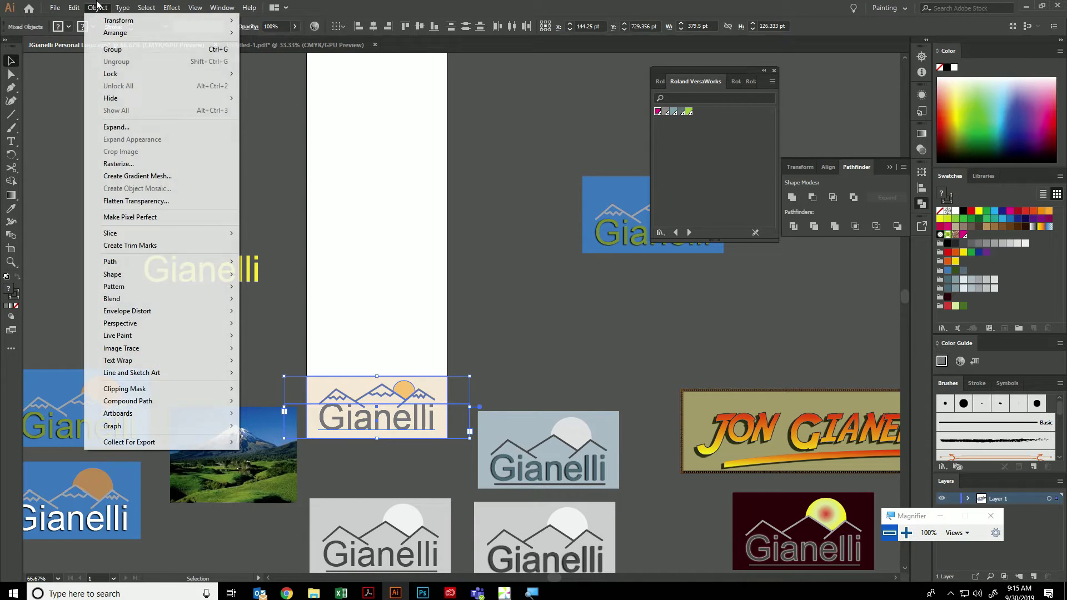
click(109, 126)
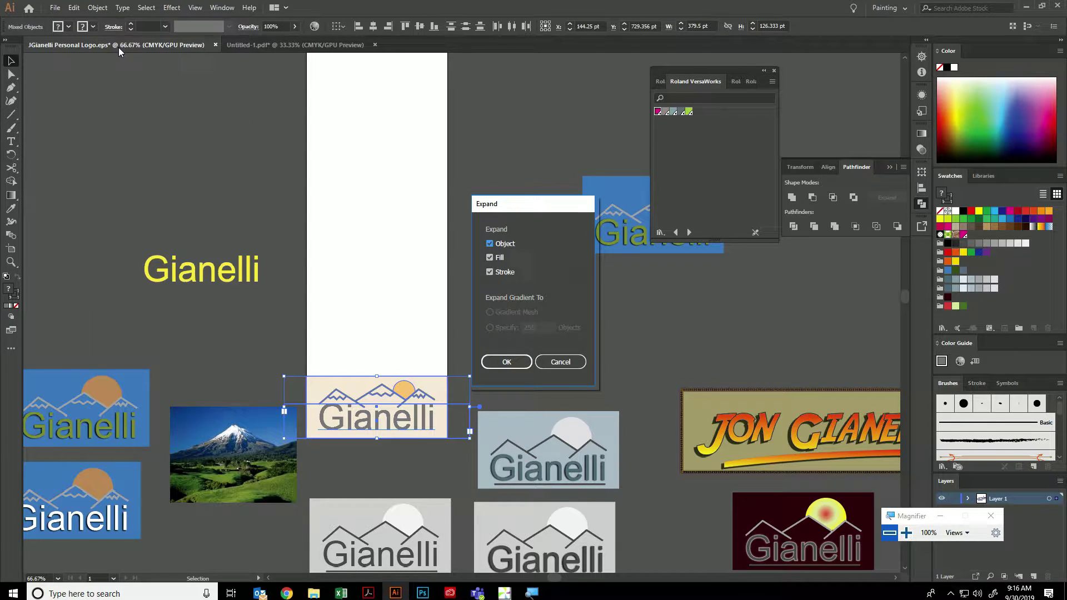
click(503, 362)
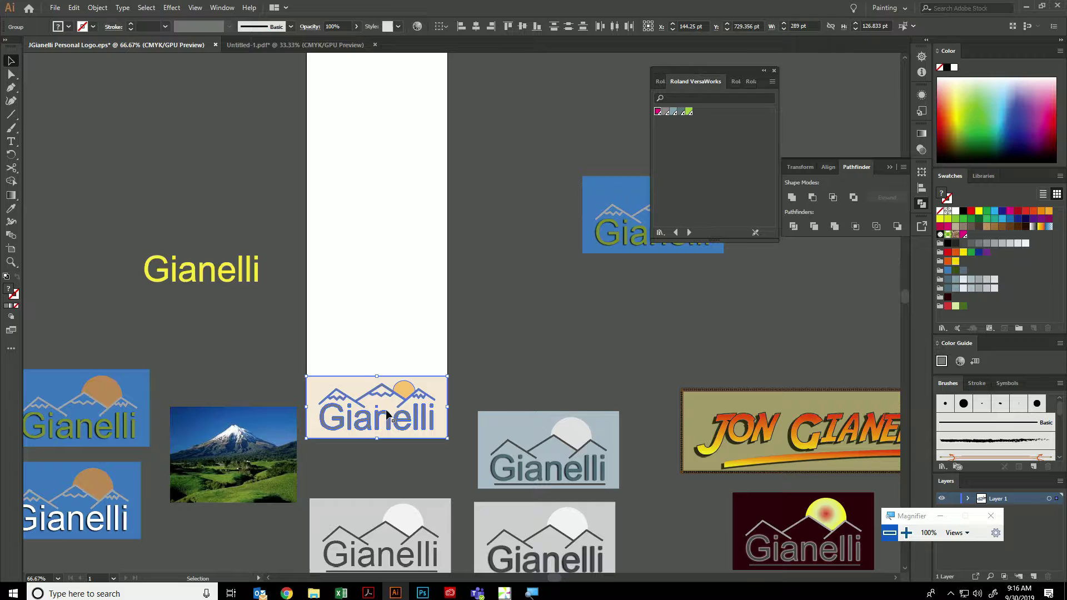
Scale the expanded logo down proportionally about its centre to about 267 × 117 pt, leaving a margin inside the artboard.
key(ctrl+plus)
key(ctrl+plus)
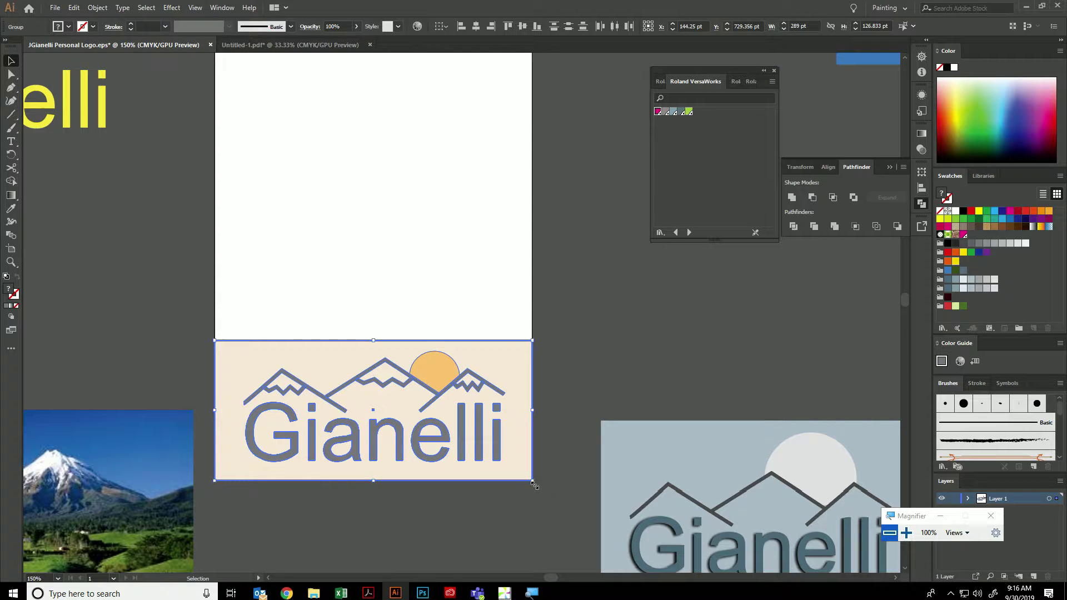
drag(532, 481, 524, 476)
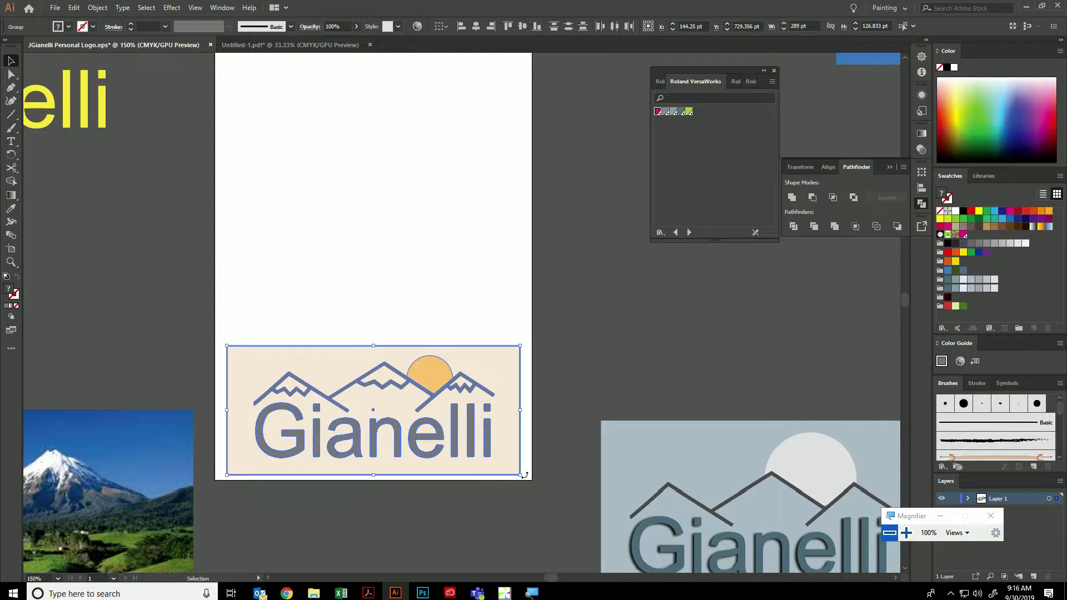
scroll(542, 500, up, 3)
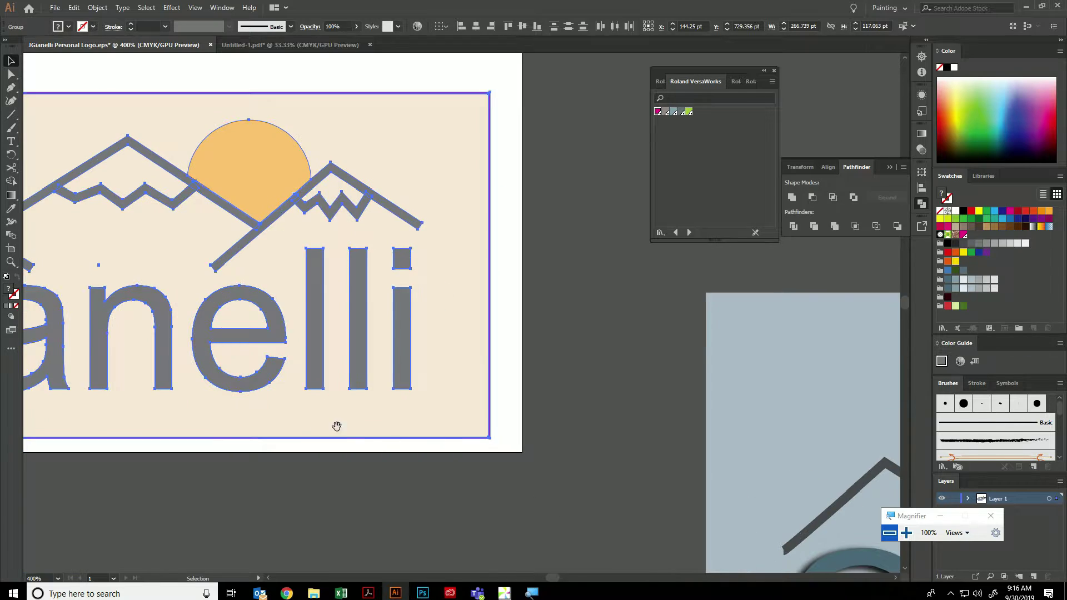
drag(305, 425, 611, 595)
Lower the artboard's top edge to just above the logo, for a height of about 138 pt.
key(ctrl+minus)
key(ctrl+minus)
key(ctrl+minus)
key(ctrl+minus)
key(ctrl+minus)
key(ctrl+minus)
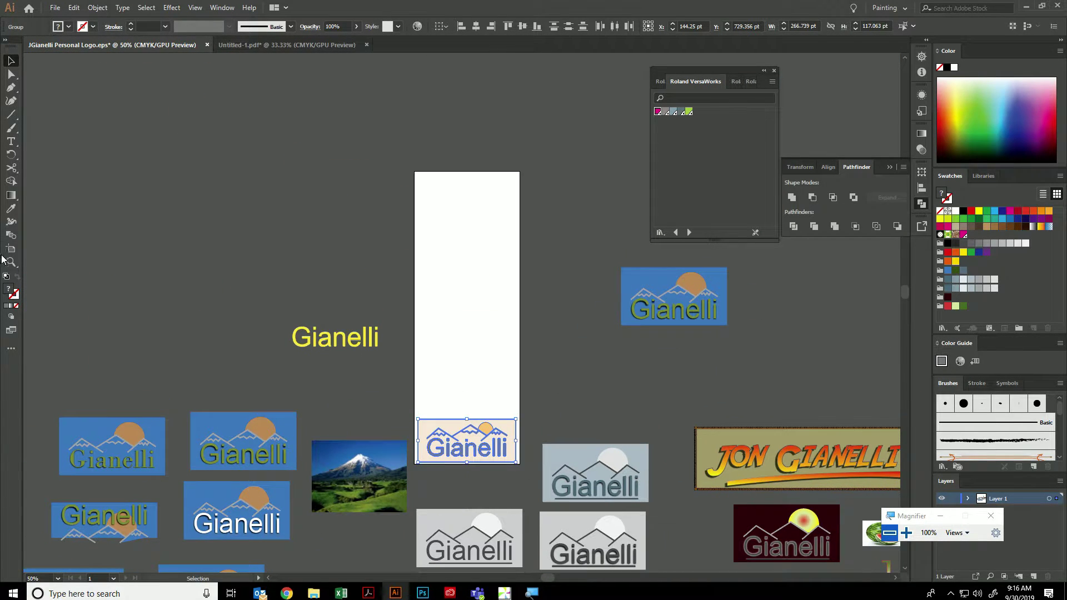
click(9, 250)
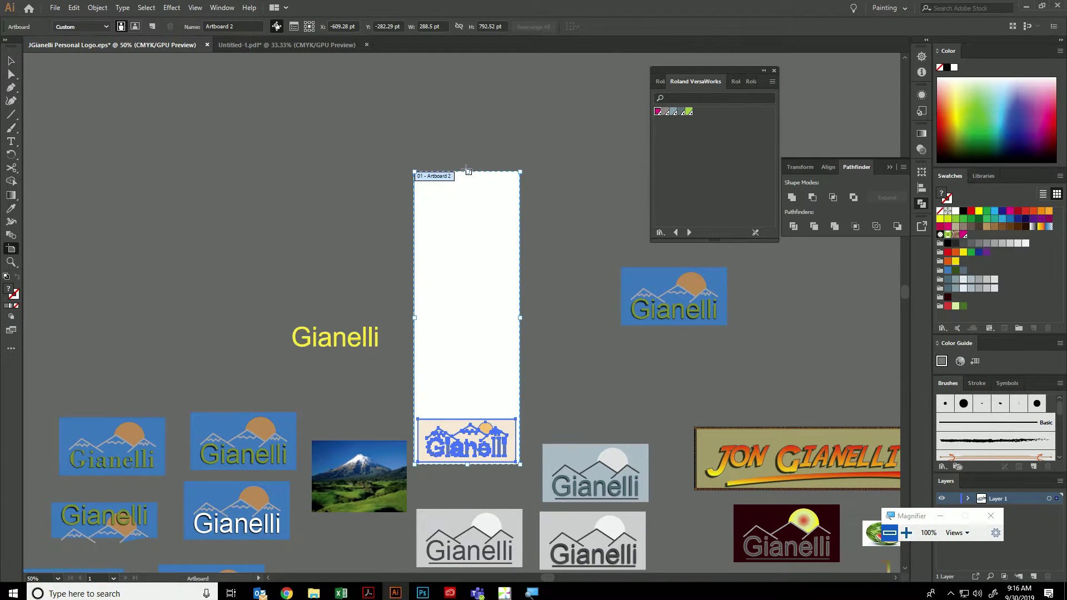
drag(466, 174, 474, 414)
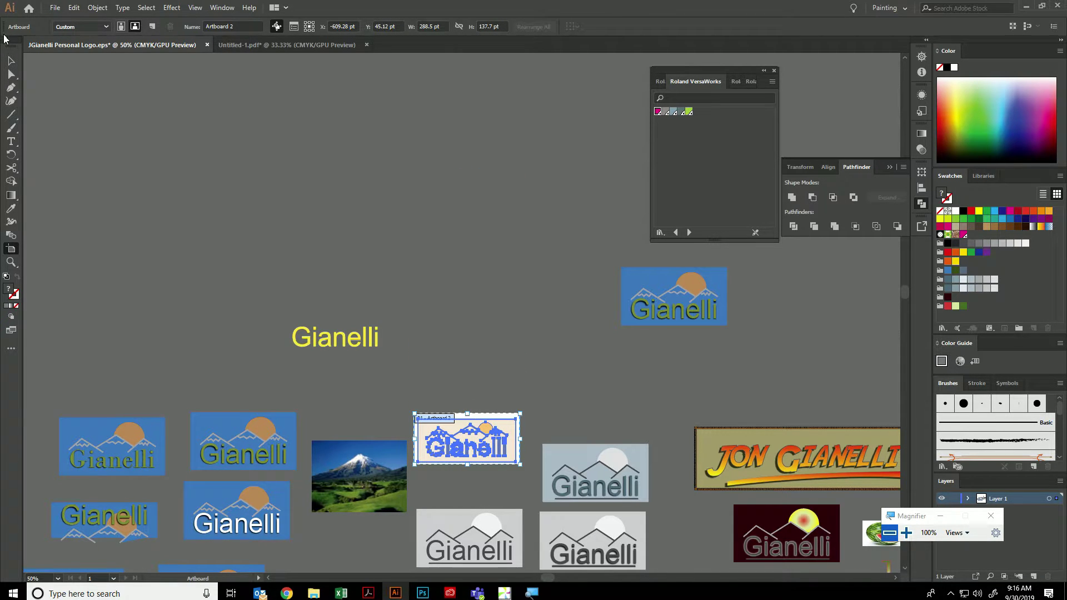
click(11, 61)
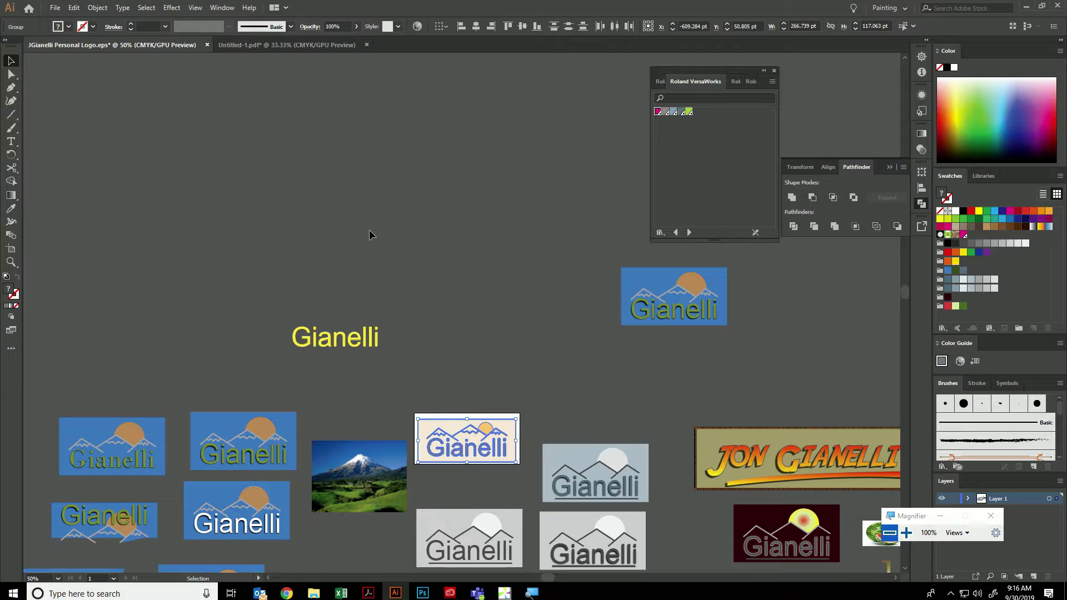
Nudge the logo upward to centre it vertically on the artboard, at about Y 68 pt.
key(ctrl+equal)
key(ctrl+equal)
key(ctrl+equal)
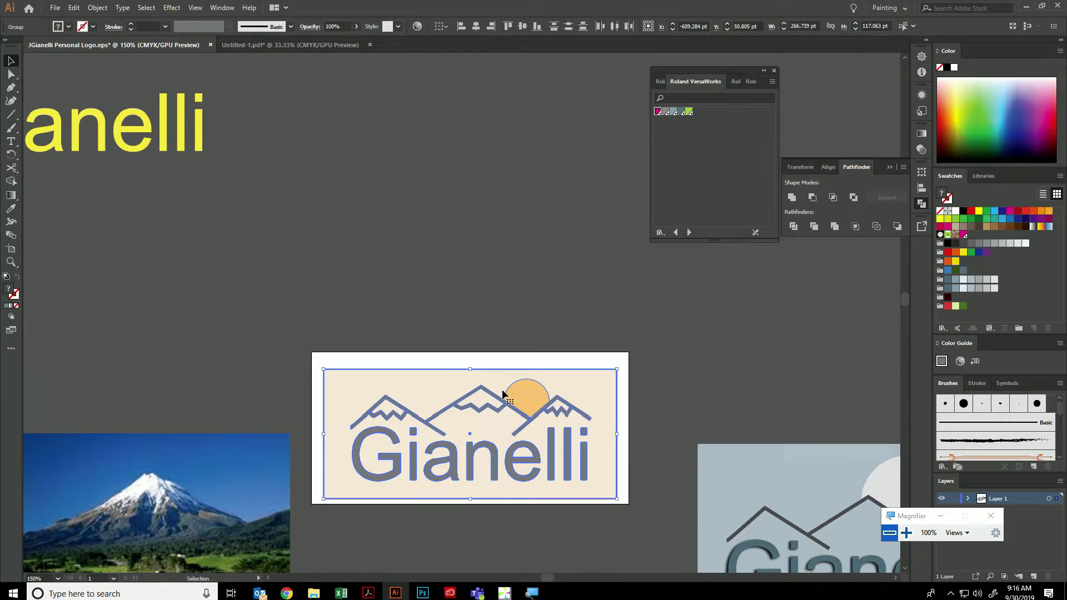
mouse_move(587, 476)
mouse_down()
mouse_move(585, 459)
mouse_move(586, 469)
mouse_up()
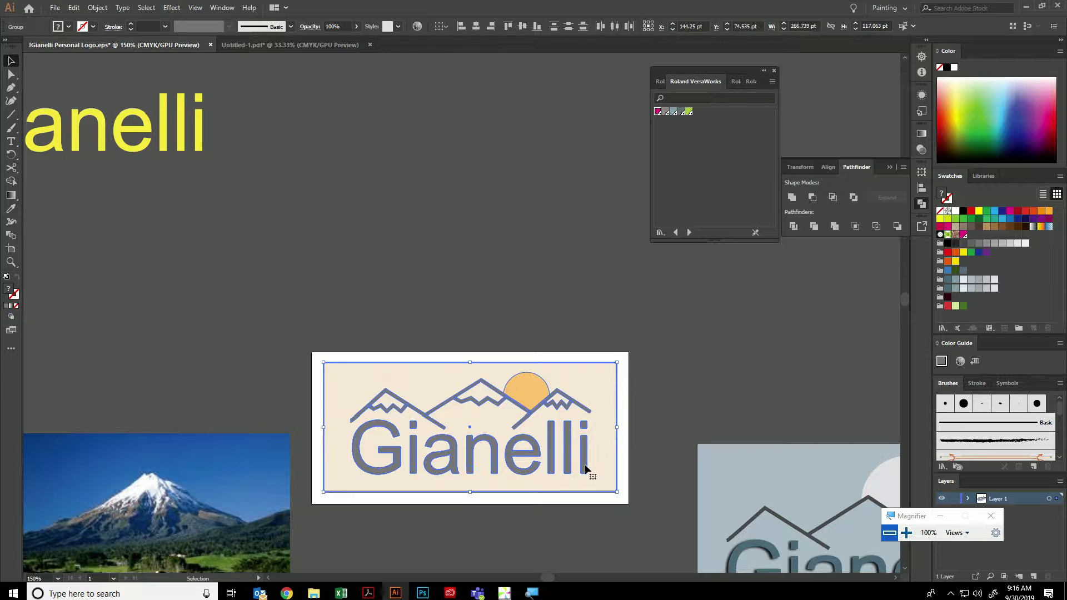
Pull the magenta outline away from the logo's cream background and delete it.
click(669, 445)
click(603, 383)
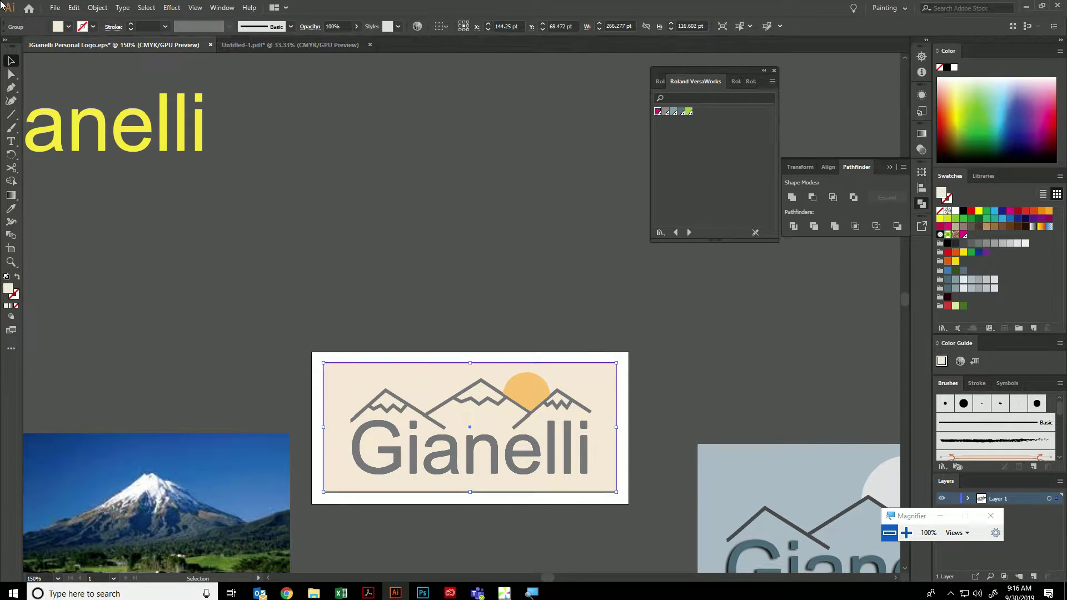
click(498, 335)
drag(490, 362, 506, 266)
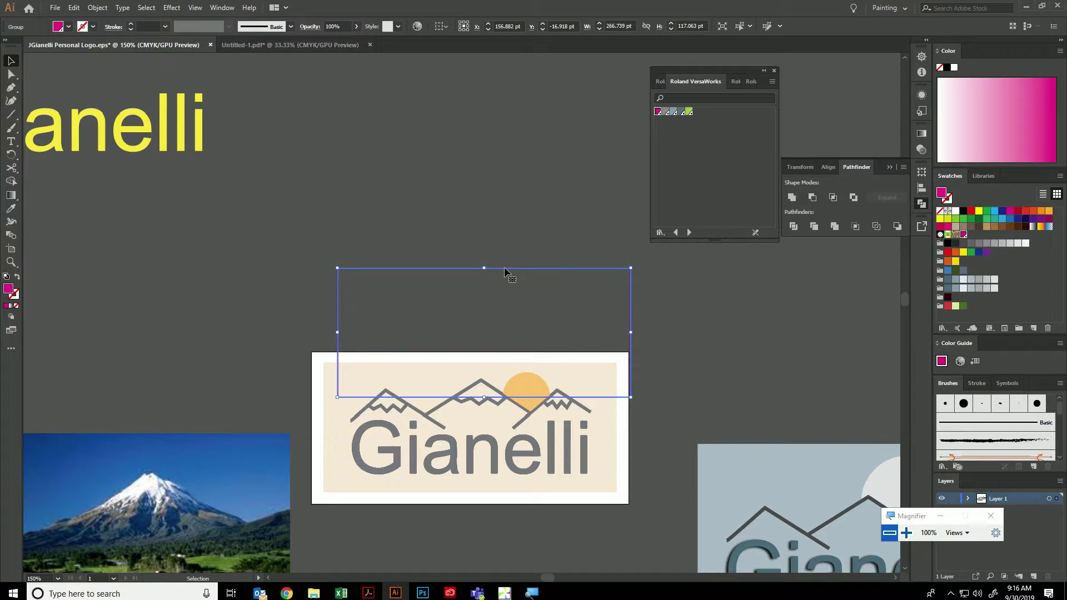
key(Delete)
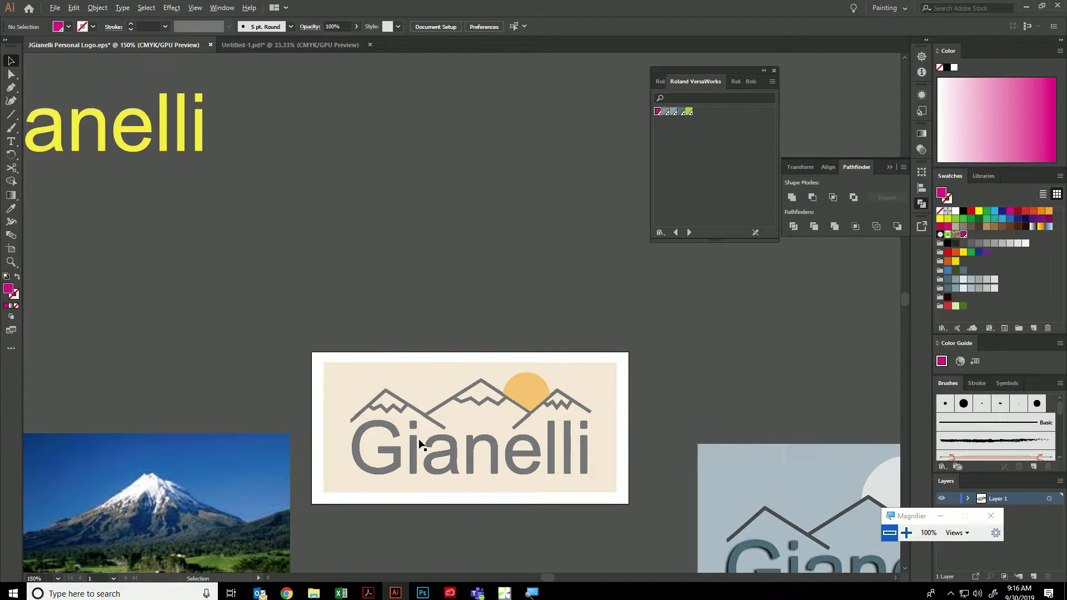
Try a light blue stroke on the logo's cream background rectangle and undo it.
scroll(420, 442, up, 1)
click(386, 366)
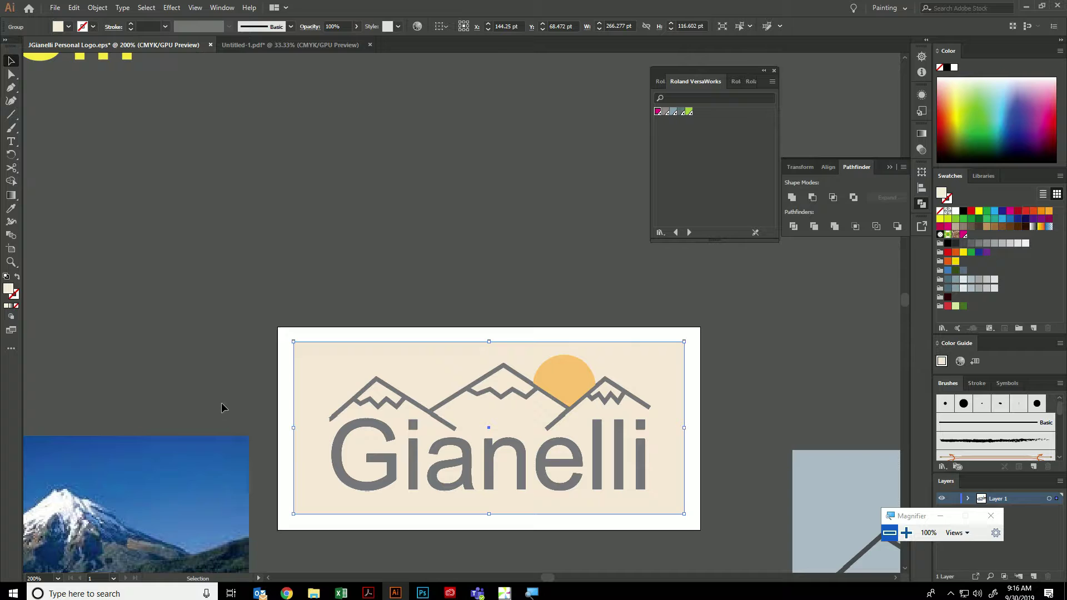
scroll(726, 382, up, 1)
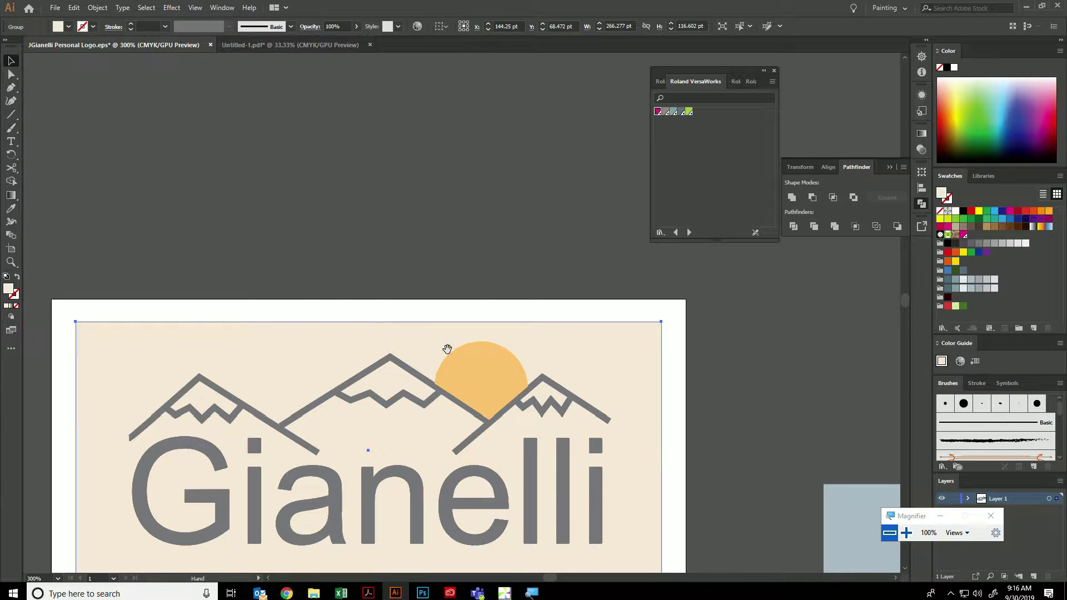
drag(432, 387, 448, 315)
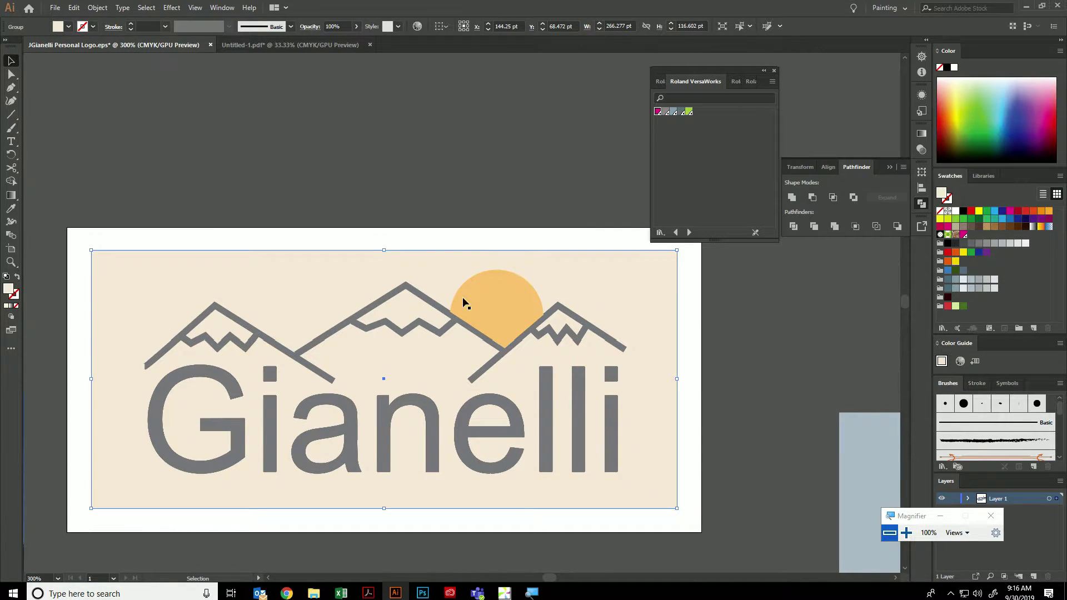
click(89, 27)
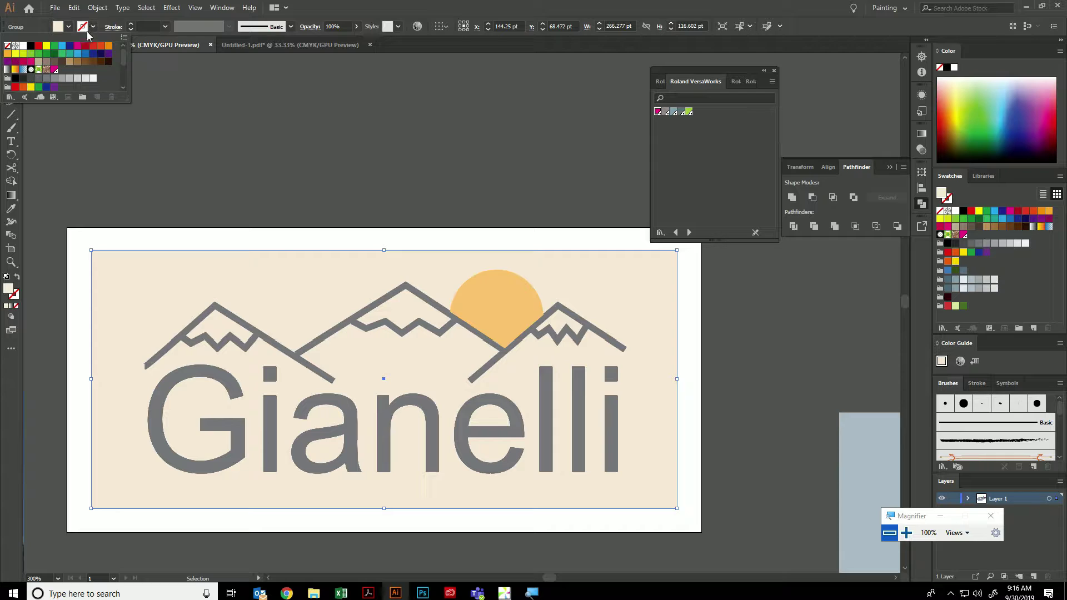
click(64, 48)
click(380, 165)
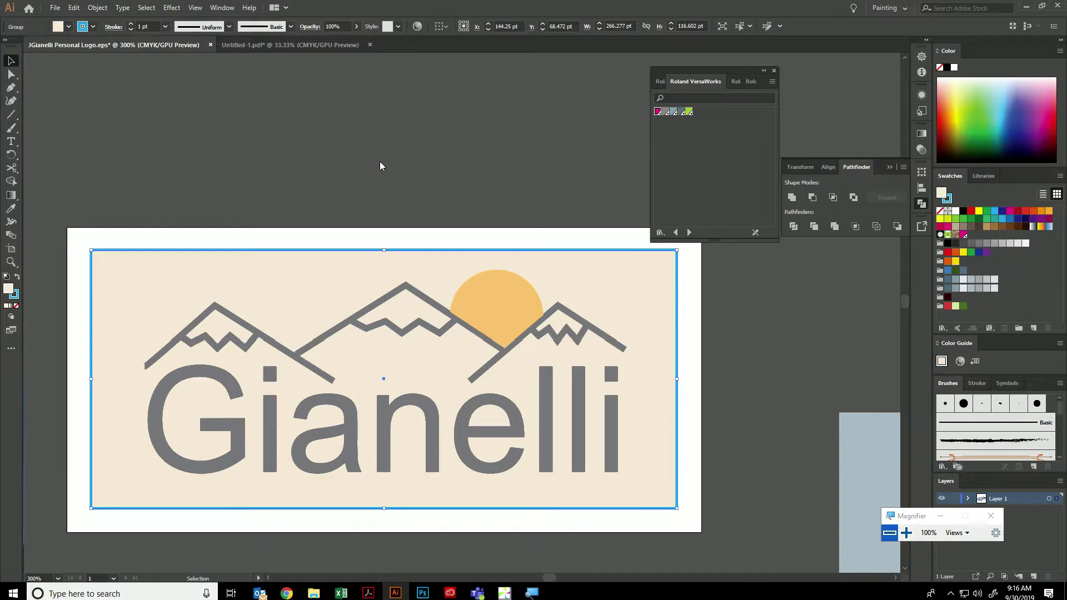
key(ctrl+z)
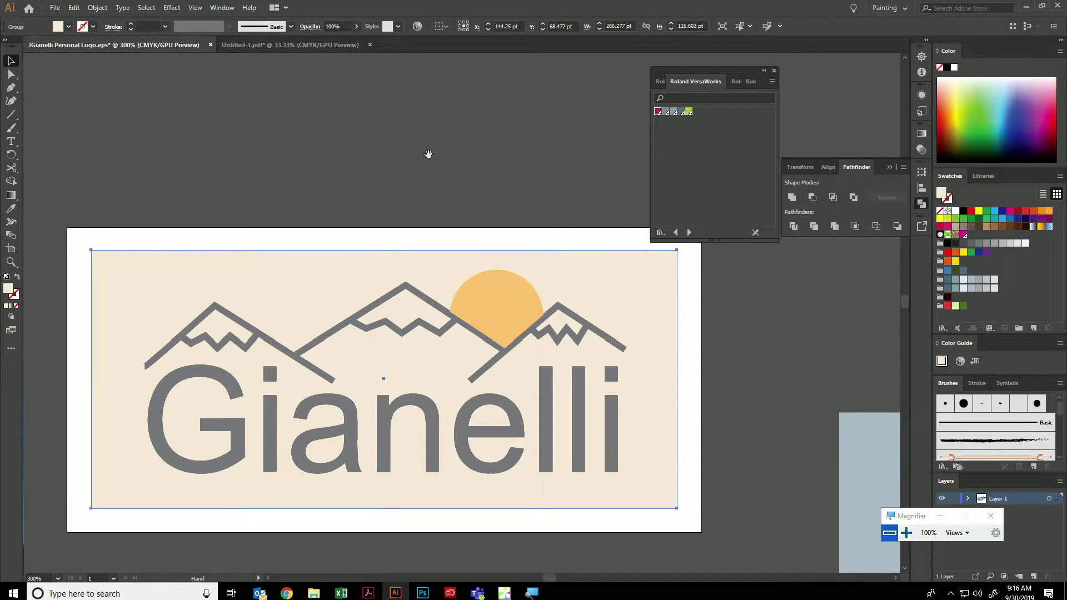
Apply the Painting workspace.
drag(429, 155, 640, 480)
key(ctrl+minus)
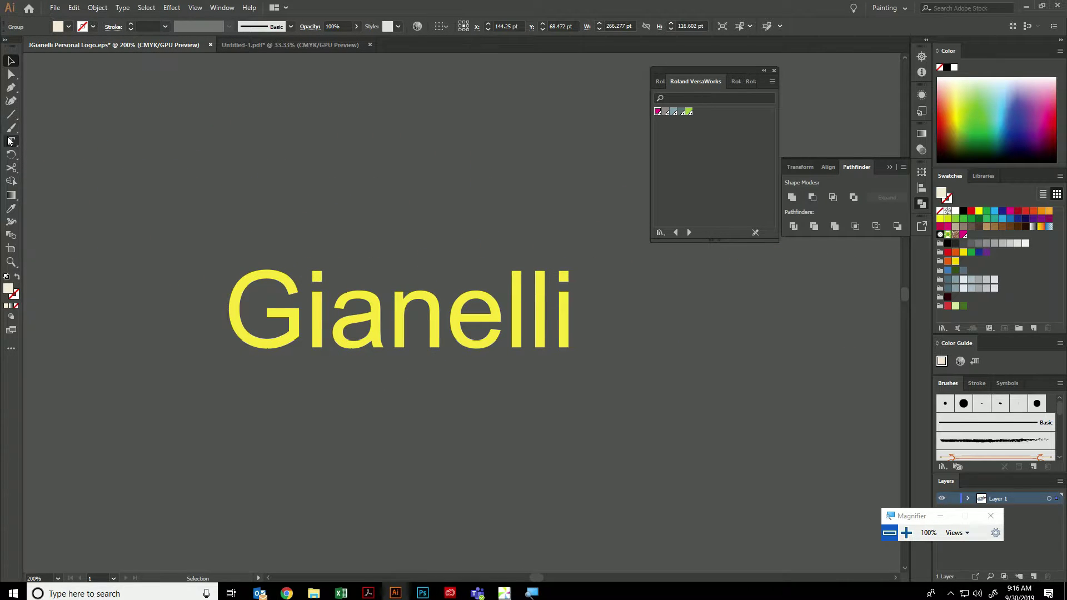
click(11, 195)
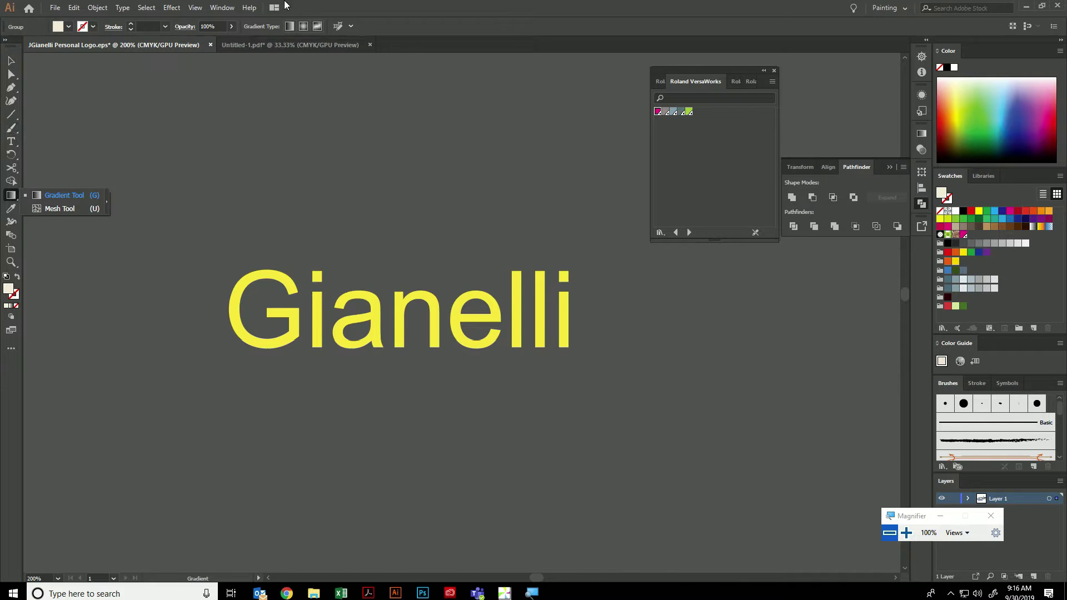
click(222, 8)
mouse_move(439, 58)
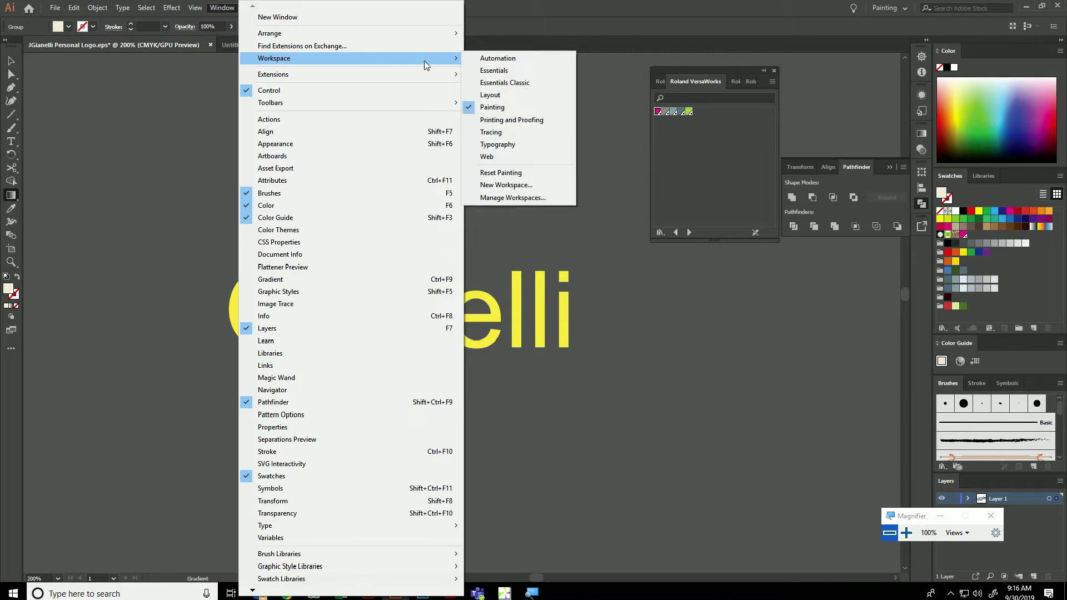
click(474, 109)
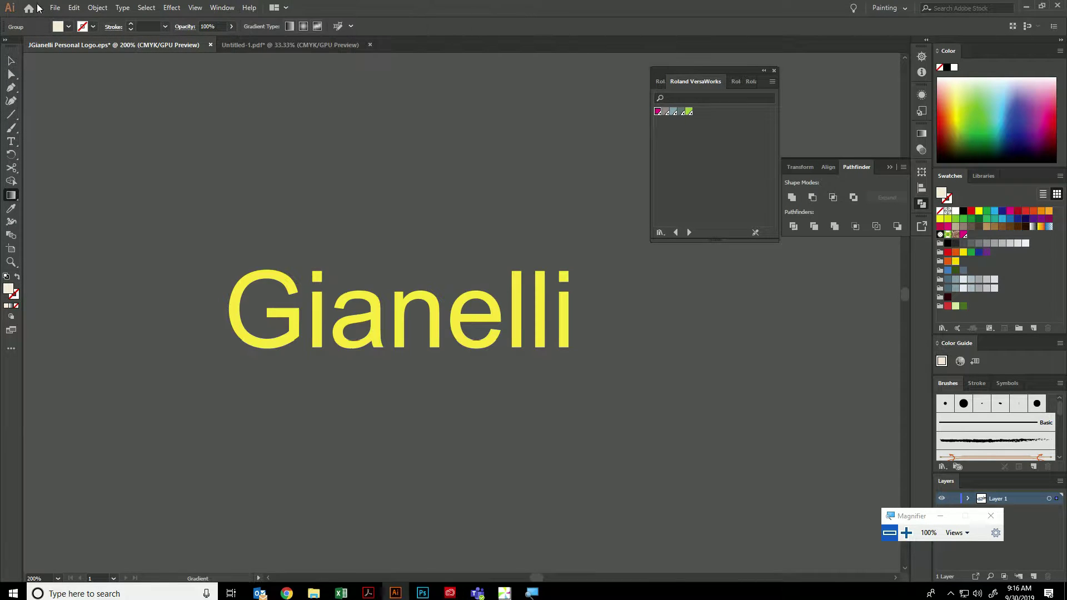
Draw an ellipse about 319 pt wide and 136 pt high around the yellow lettering.
click(11, 131)
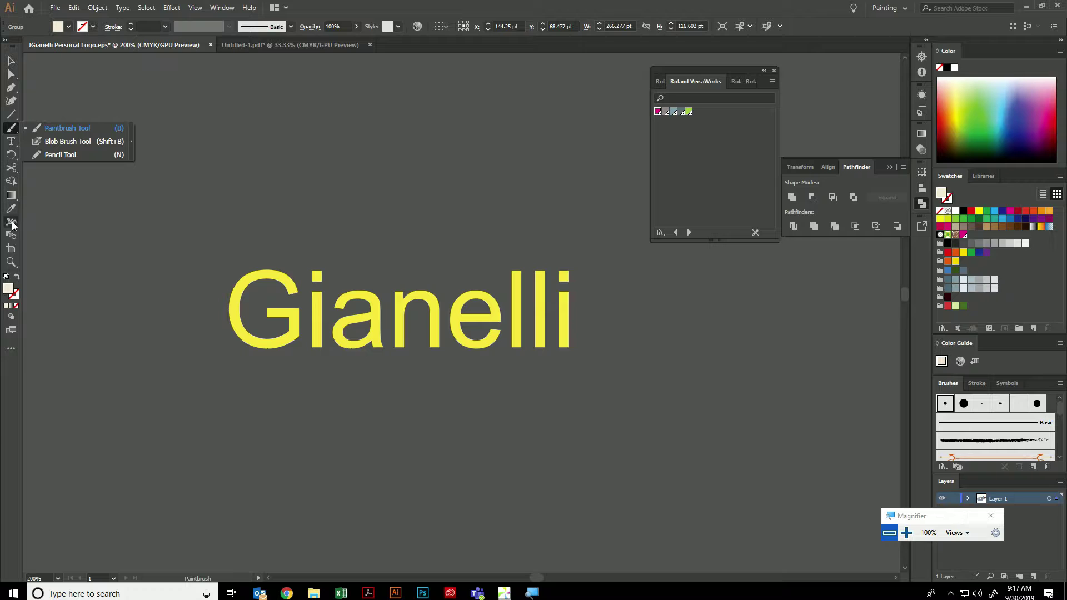
click(11, 114)
click(66, 115)
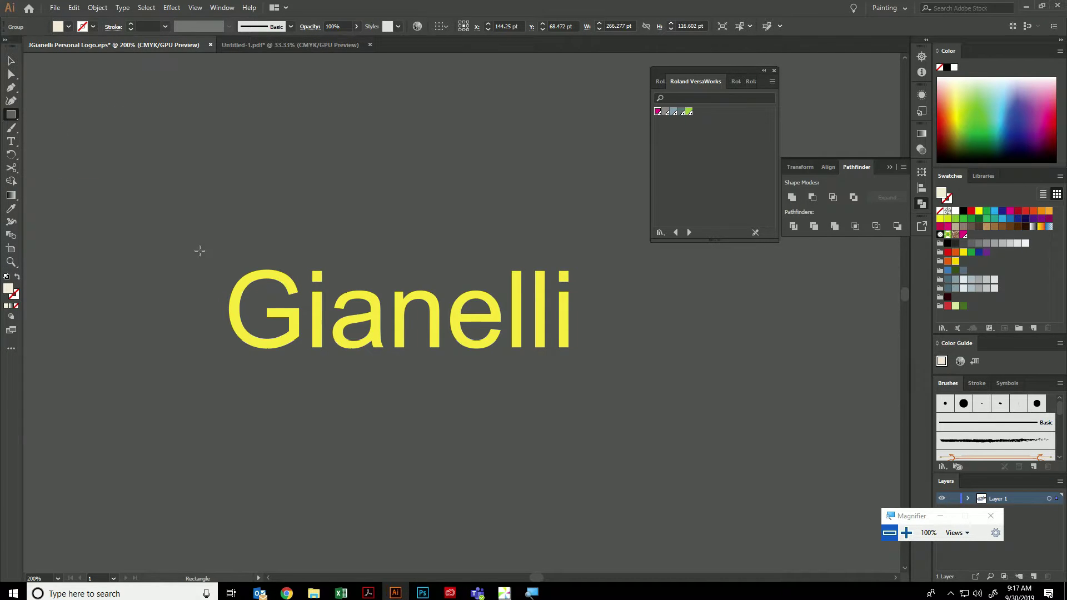
click(11, 114)
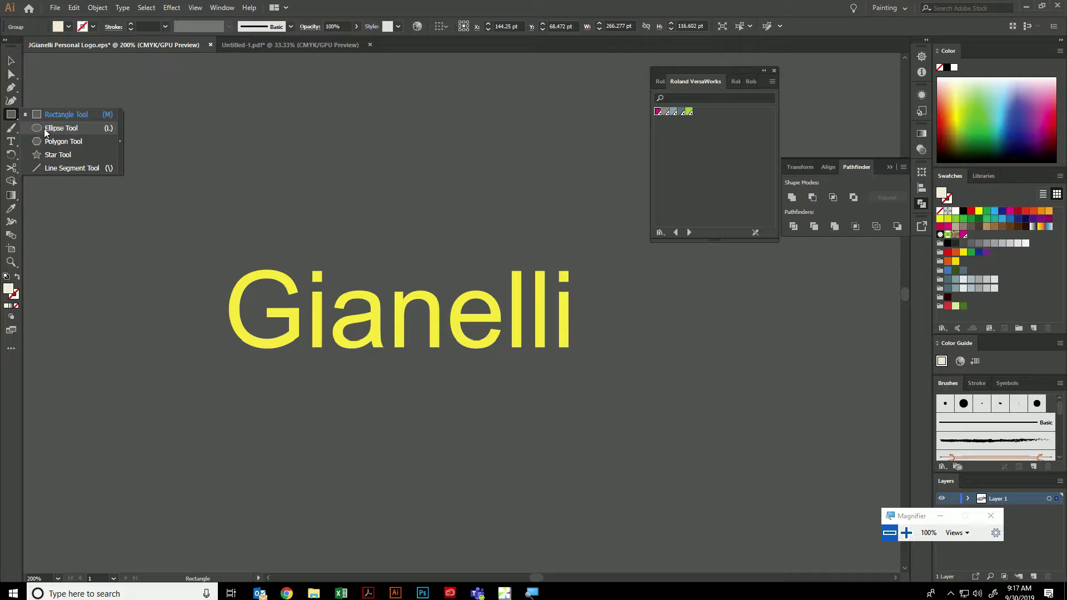
click(56, 128)
drag(239, 252, 640, 409)
Remove the ellipse's fill and give it a light blue stroke.
click(70, 28)
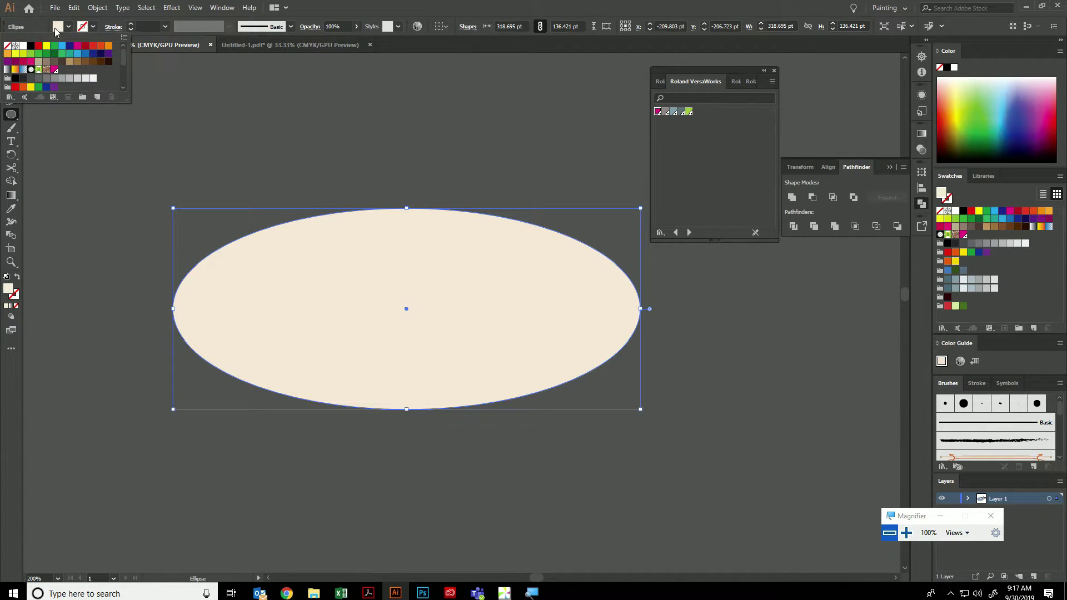
click(8, 46)
click(94, 28)
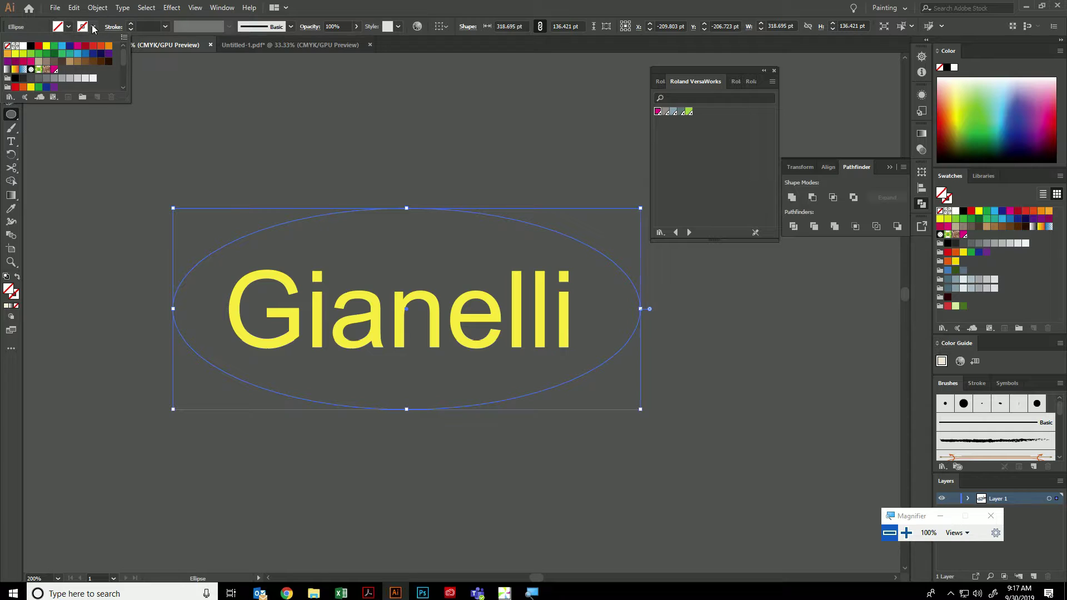
click(63, 48)
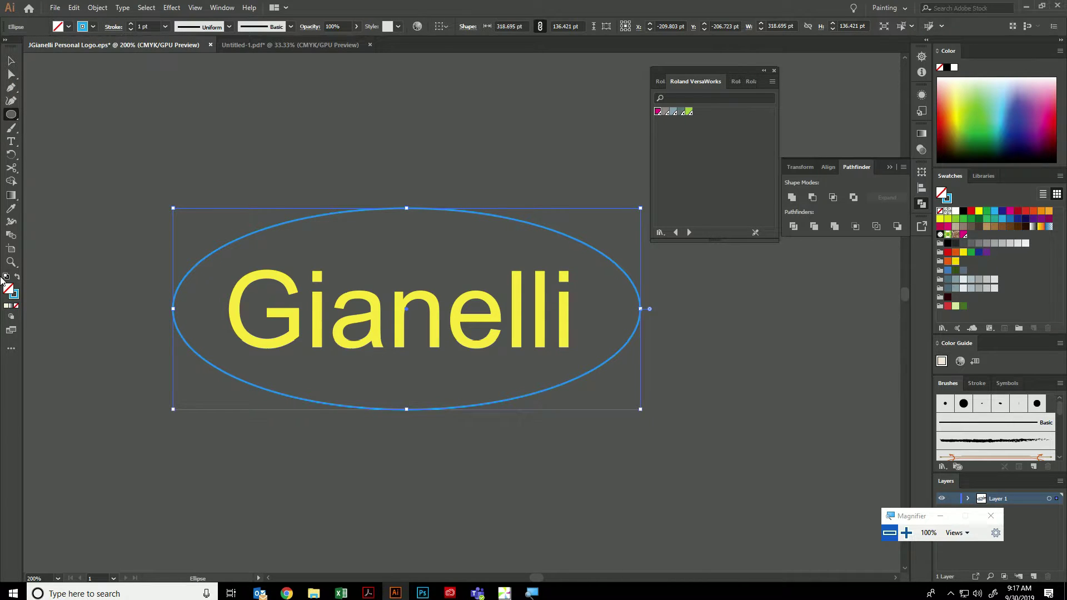
Delete the ellipse around the yellow lettering.
click(300, 114)
click(568, 314)
click(11, 62)
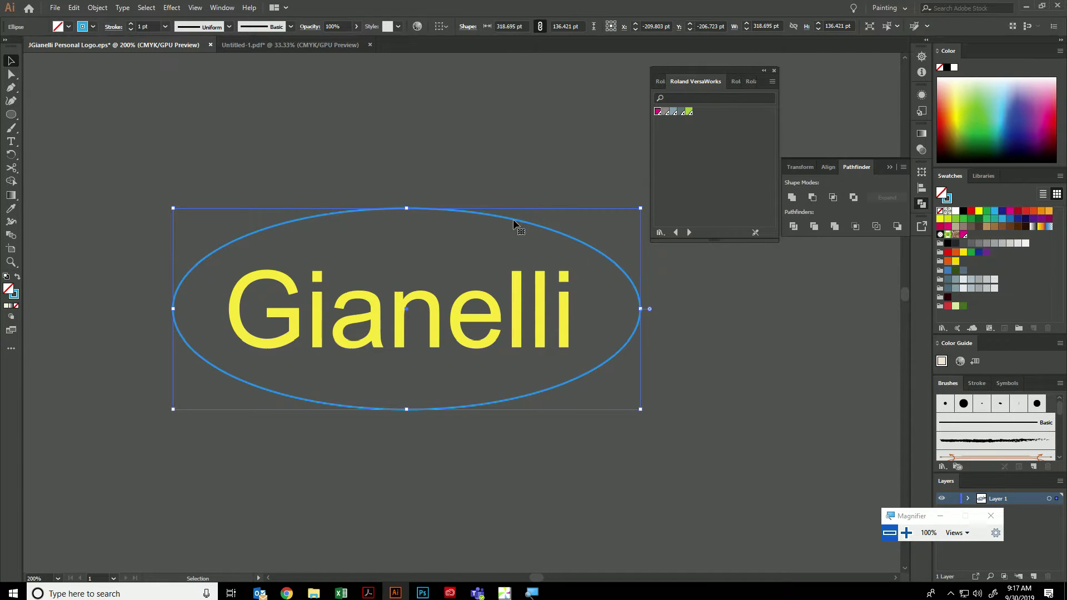
key(Delete)
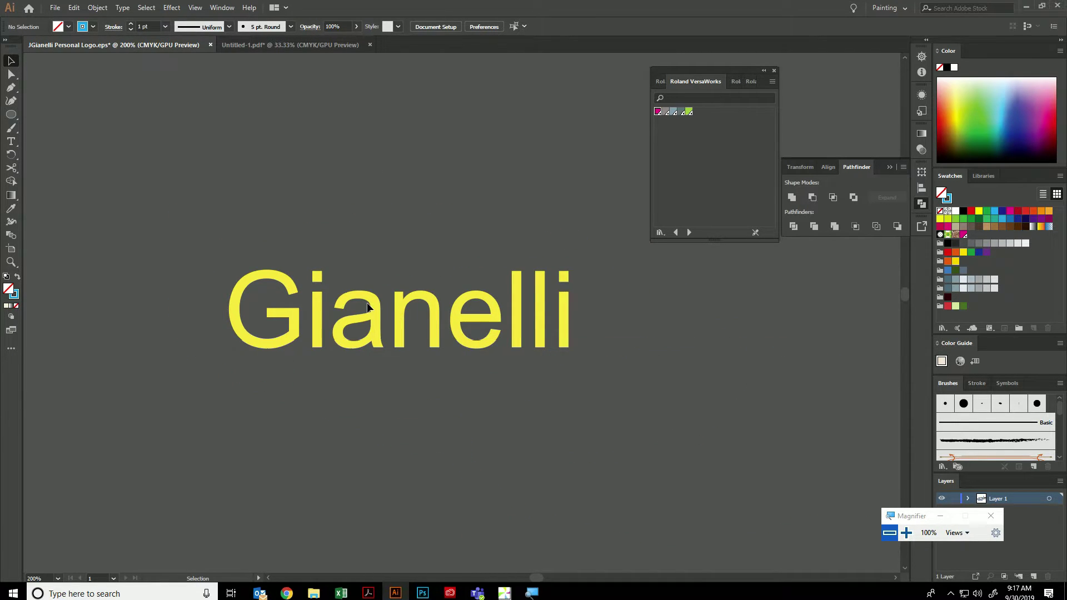
Nudge the upper copy of the yellow lettering down 1 pt and give it a light blue stroke with no fill.
click(368, 303)
key(Down)
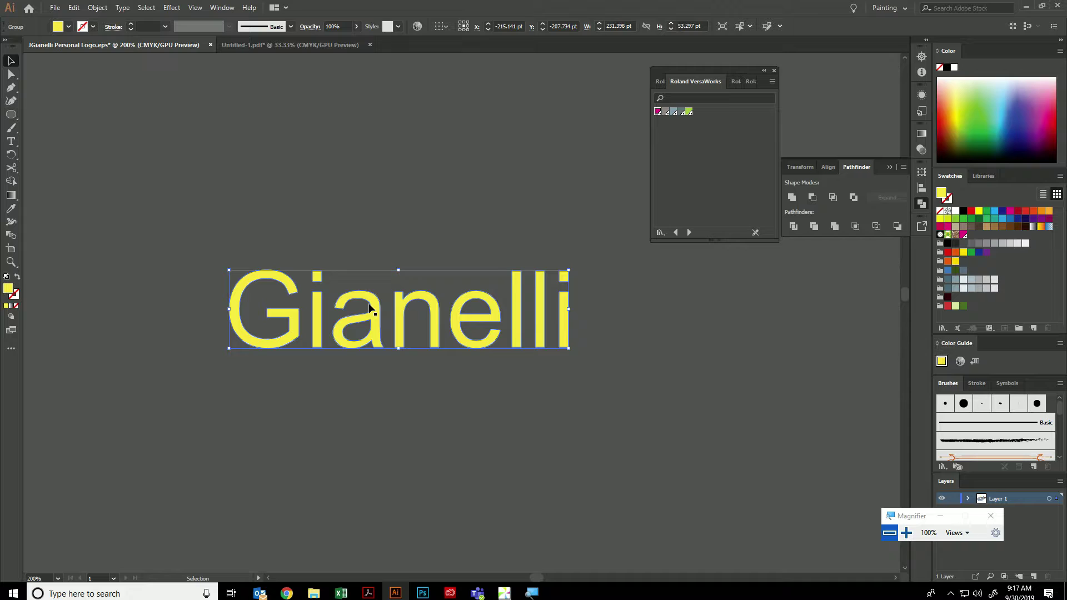
click(94, 27)
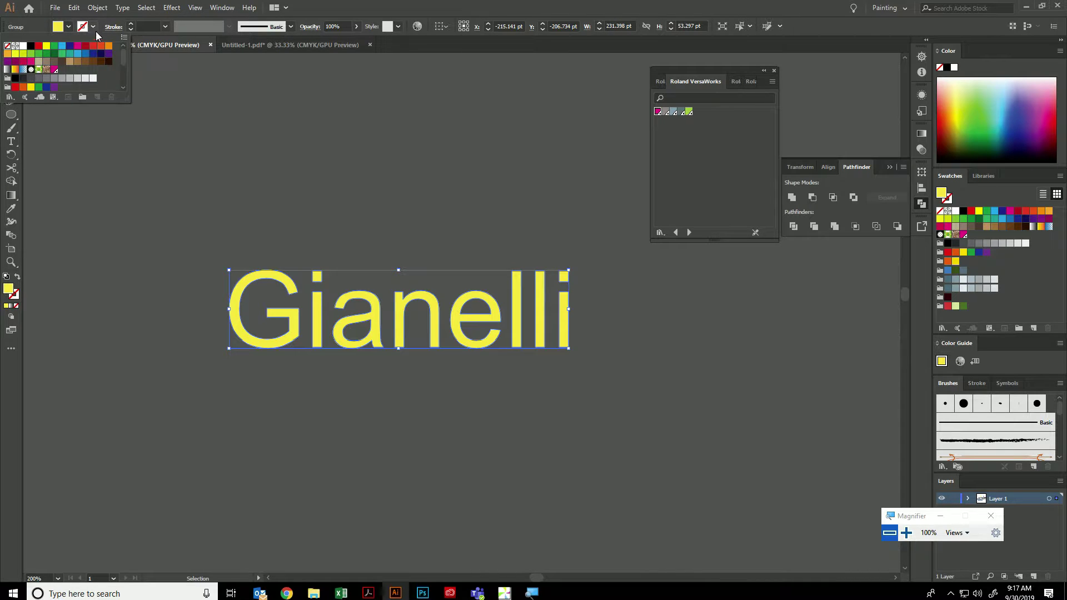
click(62, 46)
click(55, 26)
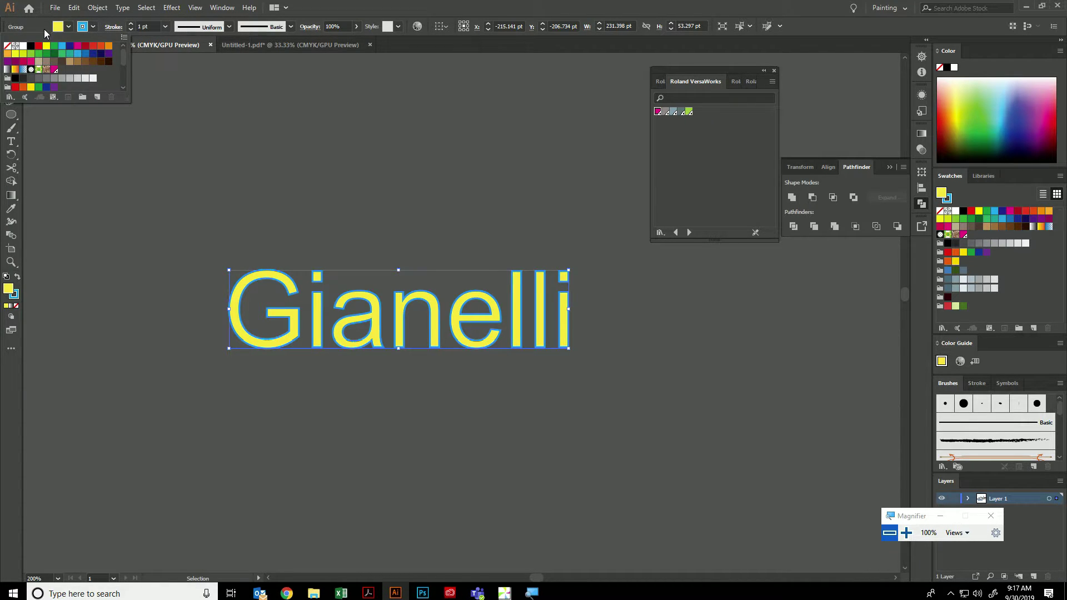
click(8, 46)
click(266, 167)
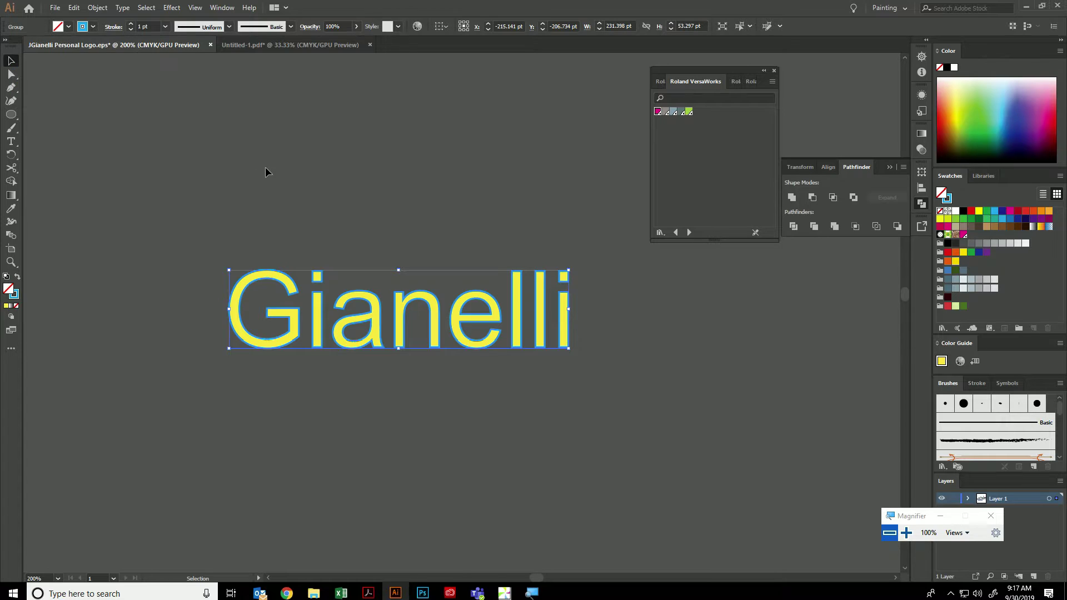
Undo the fill removal and delete the blue-outlined copy of the lettering.
scroll(494, 317, up, 2)
scroll(489, 333, down, 3)
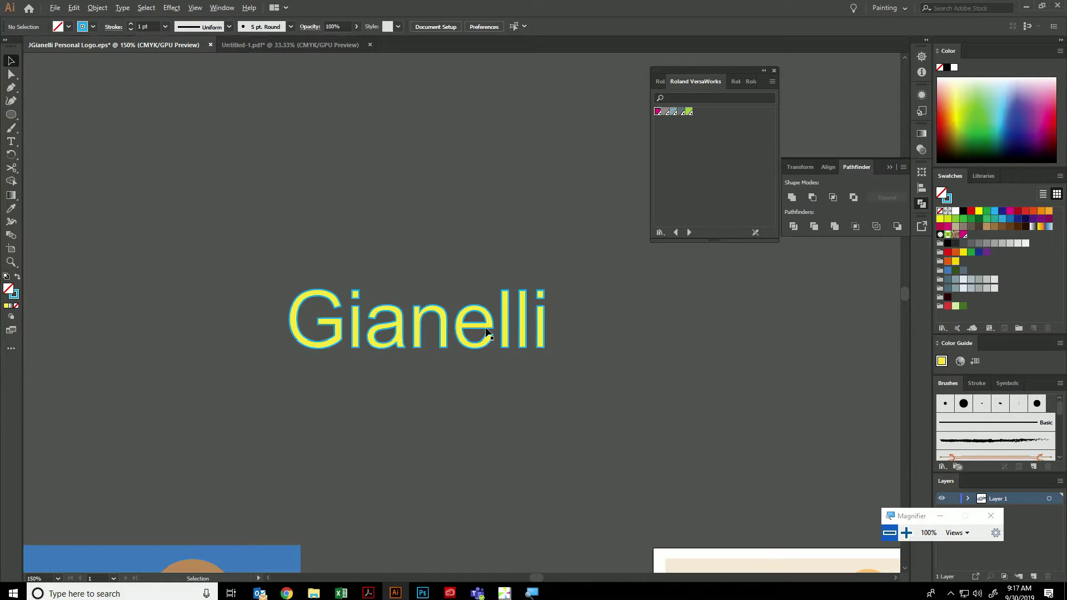
key(ctrl+z)
key(Delete)
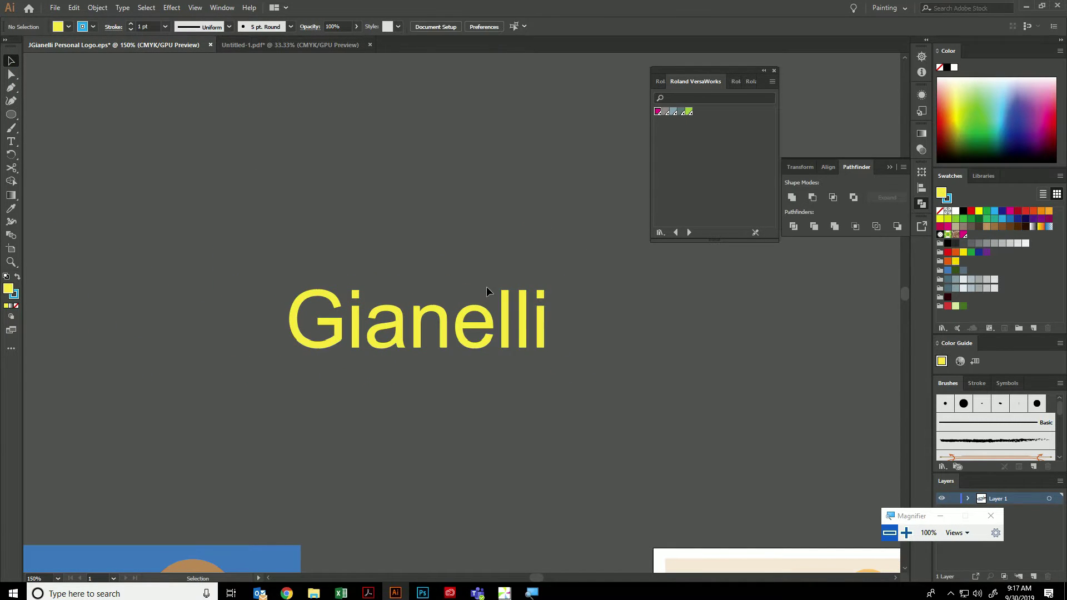
Examine the logo variations placed around the artboard.
drag(534, 458, 138, 118)
scroll(177, 153, down, 1)
drag(277, 168, 400, 458)
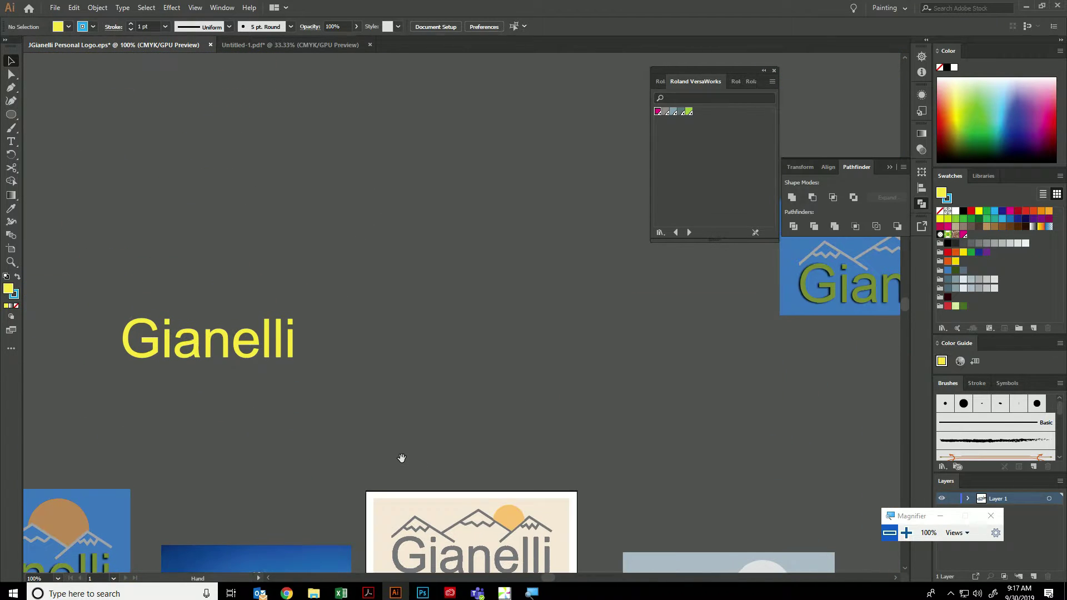
drag(275, 350, 605, 158)
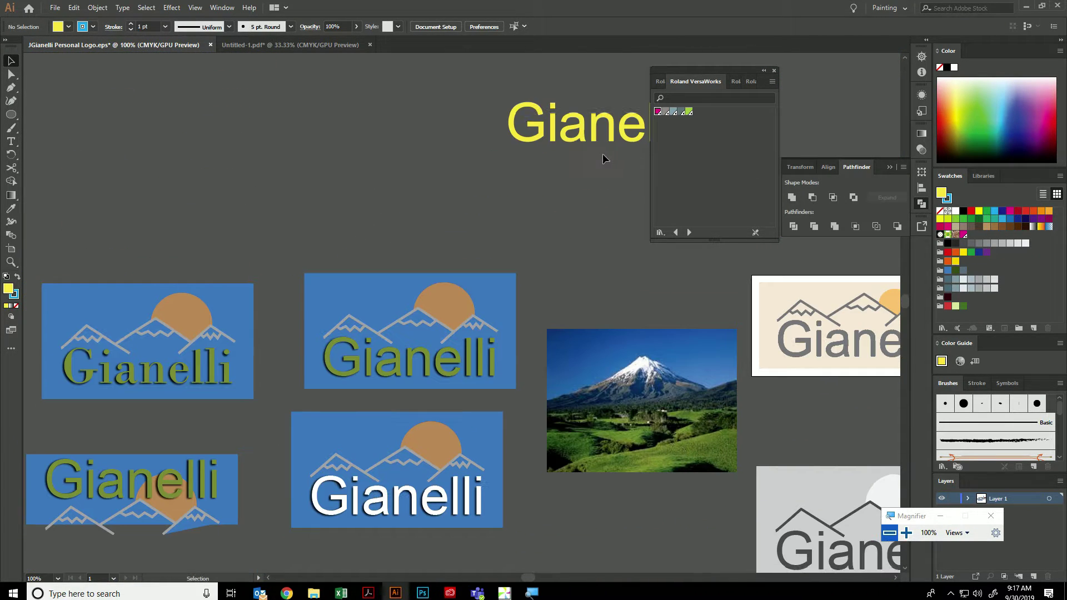
scroll(541, 305, down, 2)
drag(583, 268, 602, 367)
scroll(555, 298, up, 4)
Try moving the yellow lettering upward and undo the move.
click(547, 296)
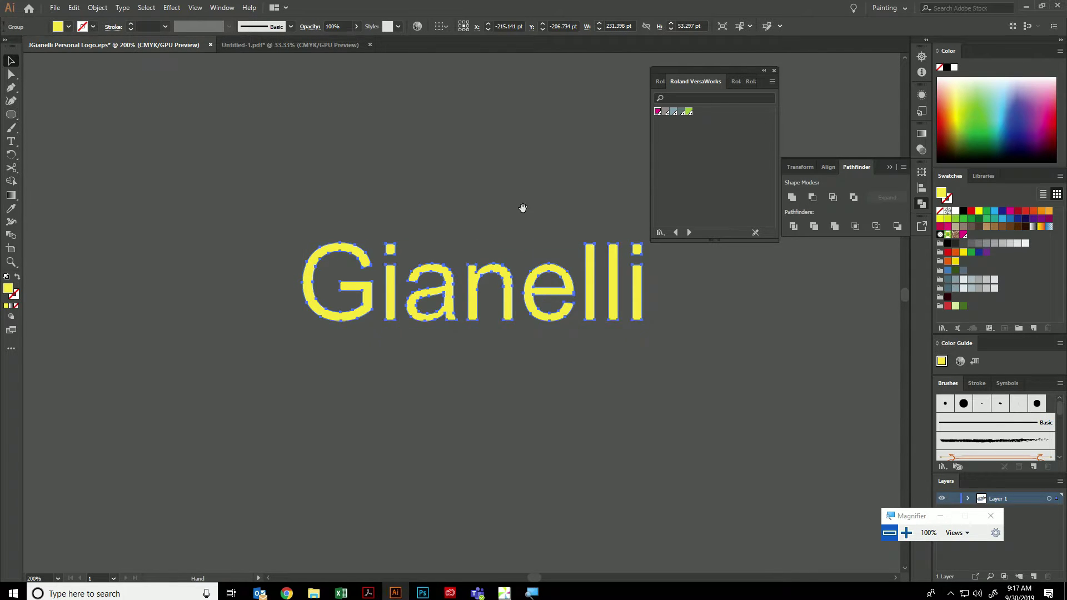
drag(522, 207, 465, 234)
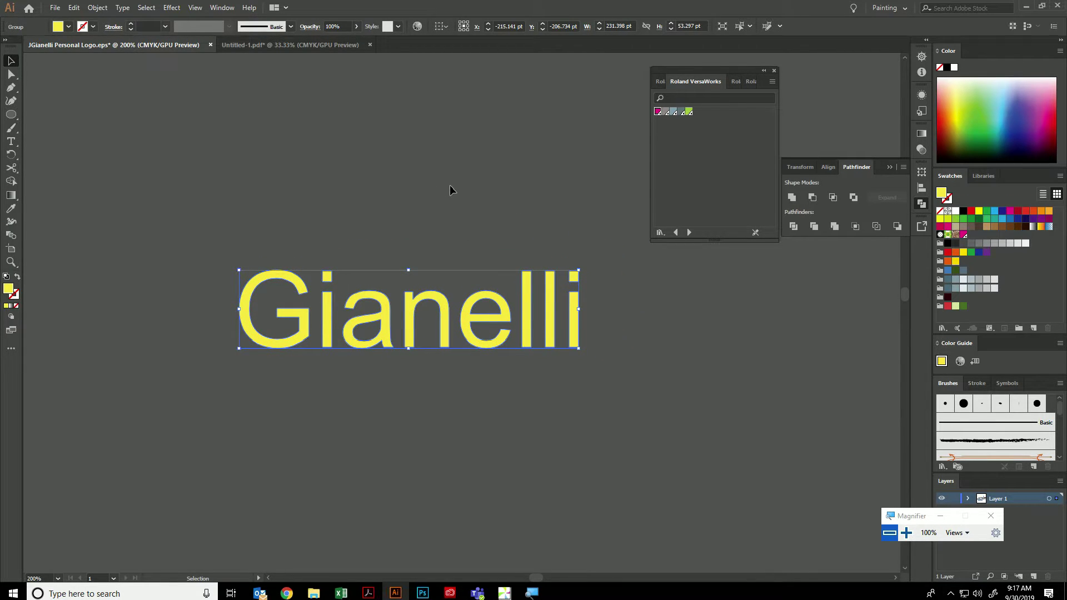
drag(412, 330, 437, 270)
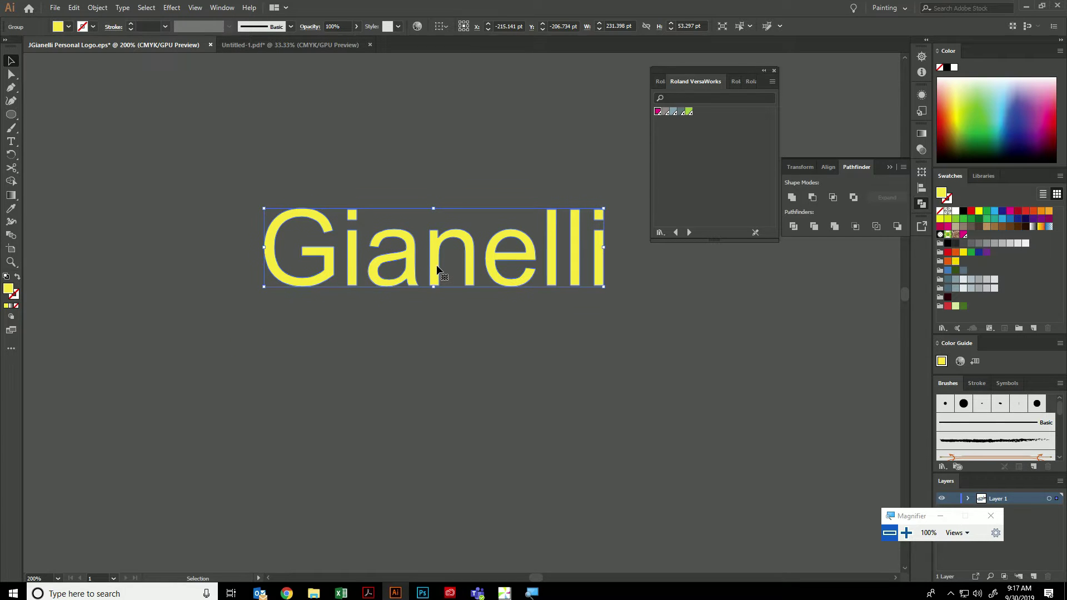
key(ctrl+z)
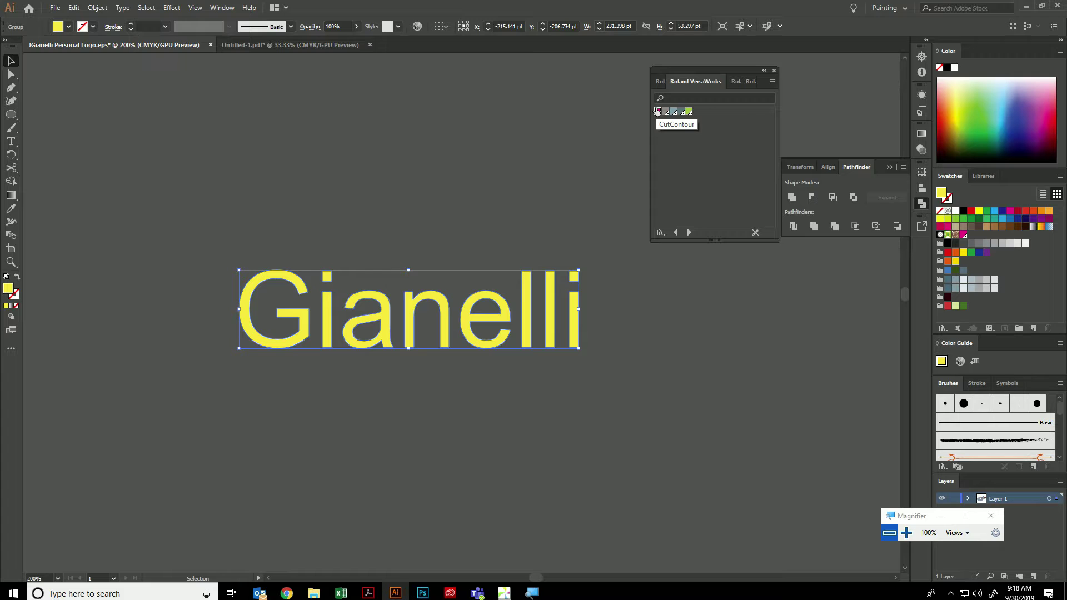
Start loading another swatch library from a file.
click(907, 533)
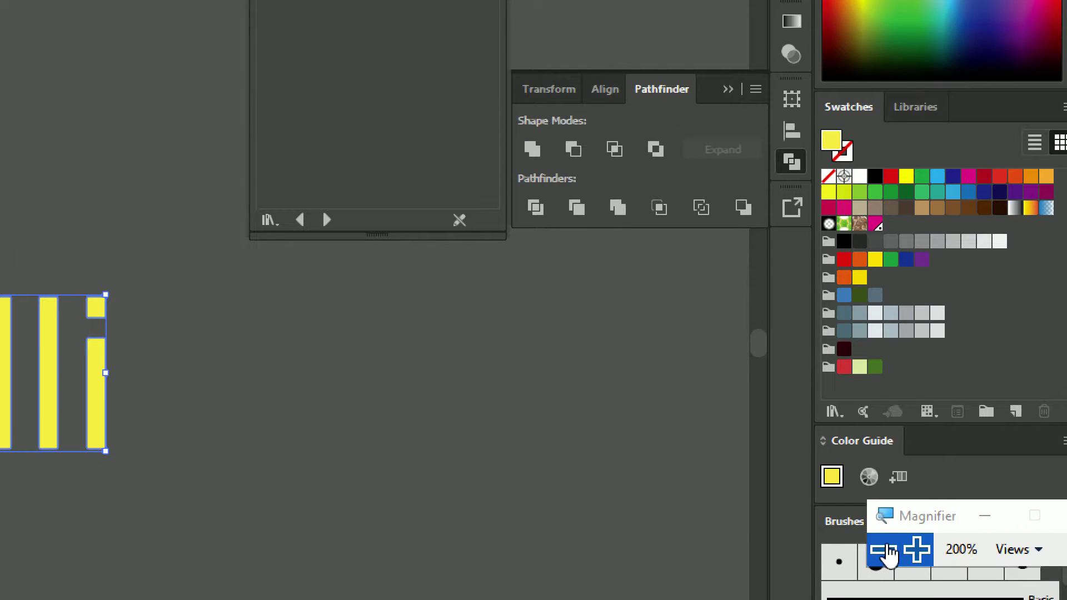
click(834, 412)
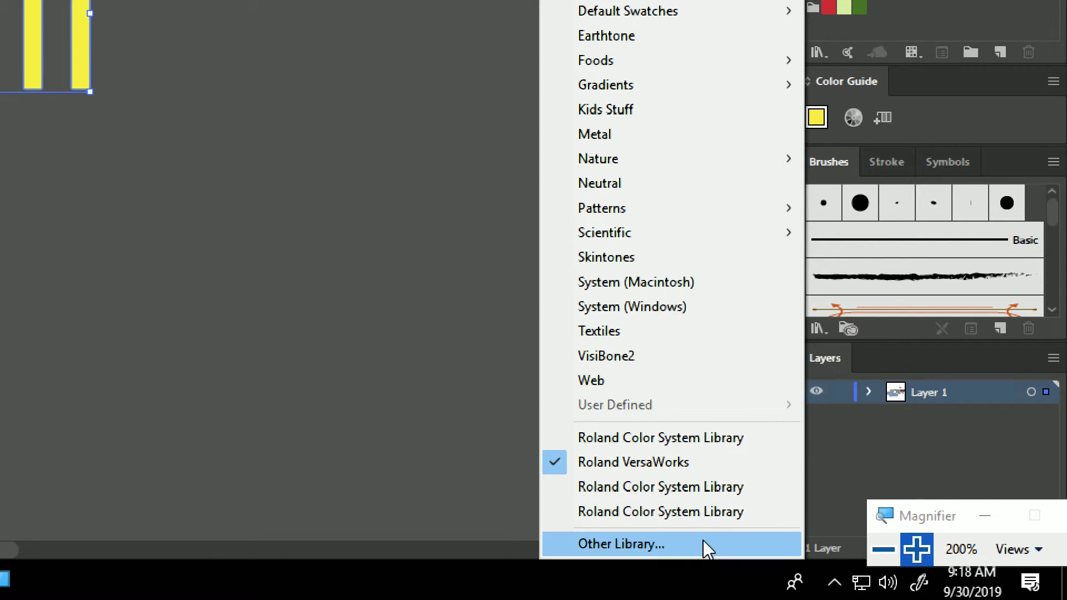
click(702, 540)
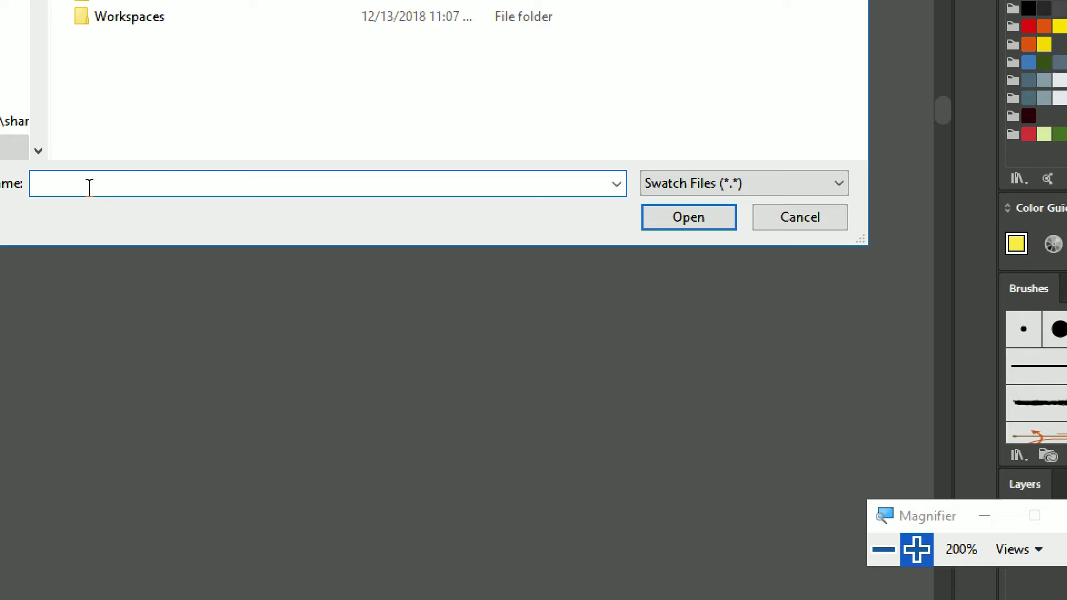
Browse to the Period2 network drive for the swatch library file.
click(136, 322)
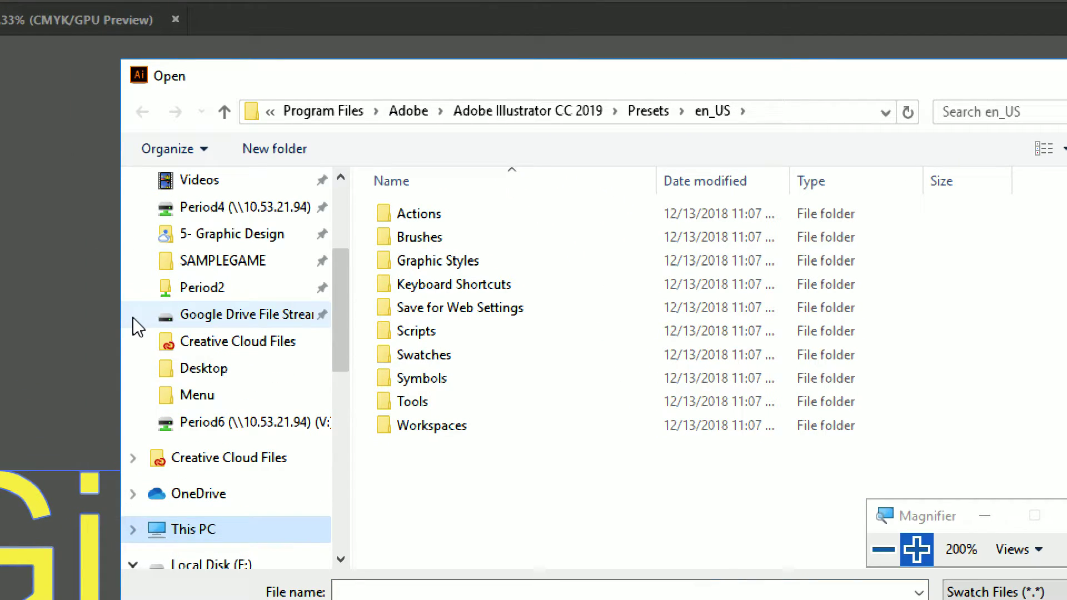
click(136, 529)
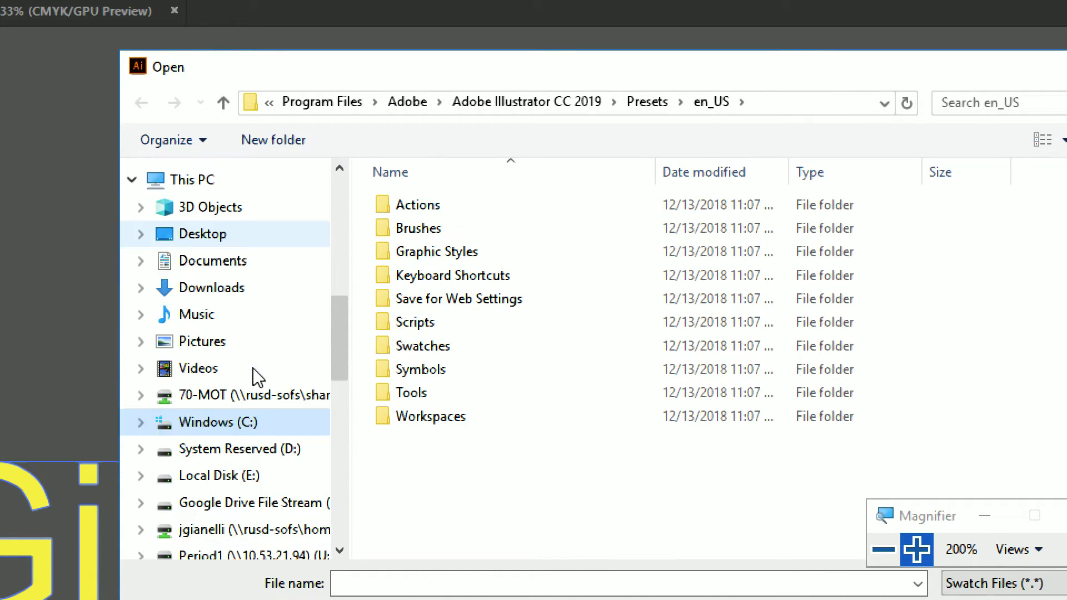
scroll(256, 375, down, 2)
scroll(288, 422, up, 4)
scroll(264, 507, down, 4)
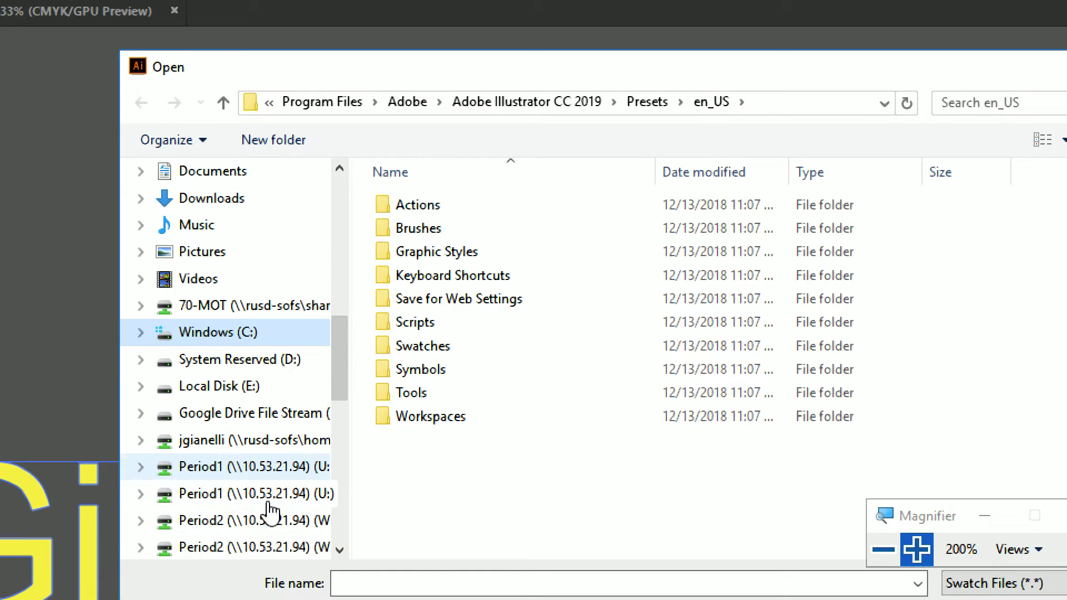
scroll(270, 508, down, 1)
click(278, 496)
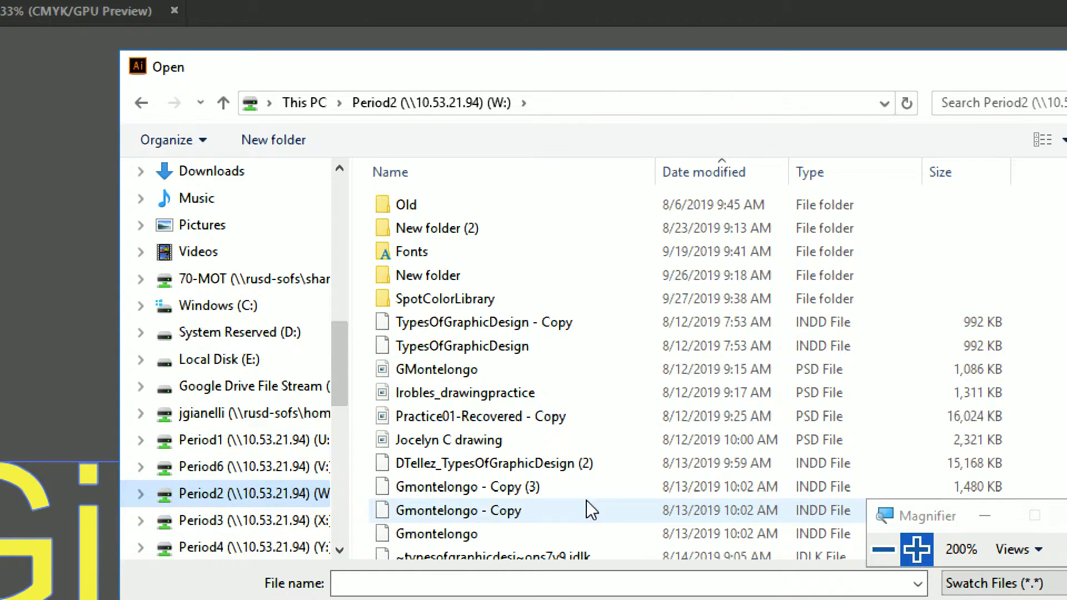
Load the Roland VersaWorks swatch library from the Illustrator folder inside SpotColorLibrary.
double_click(469, 300)
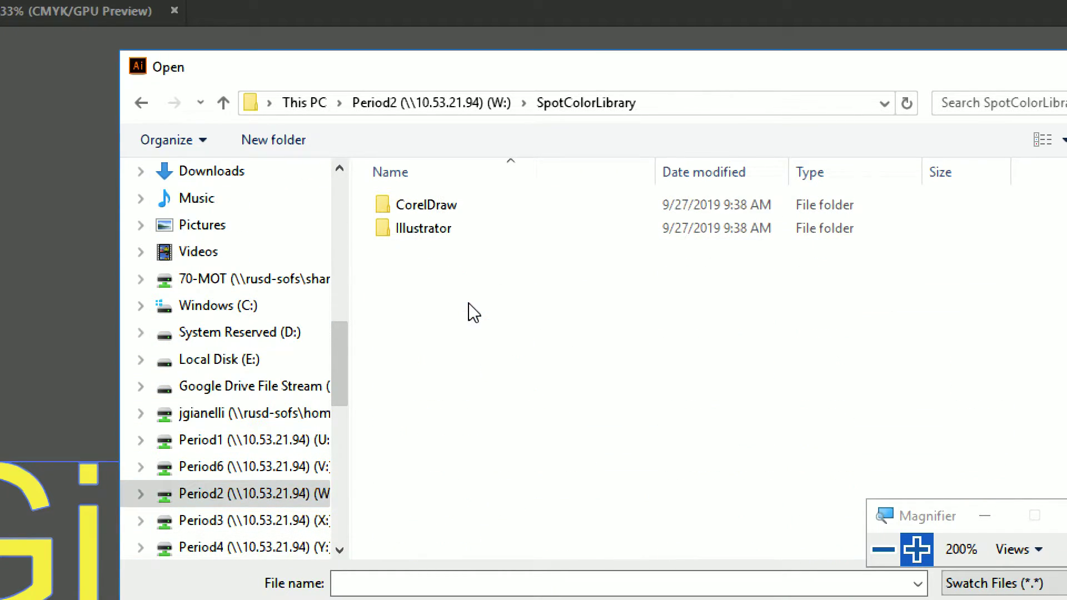
double_click(467, 230)
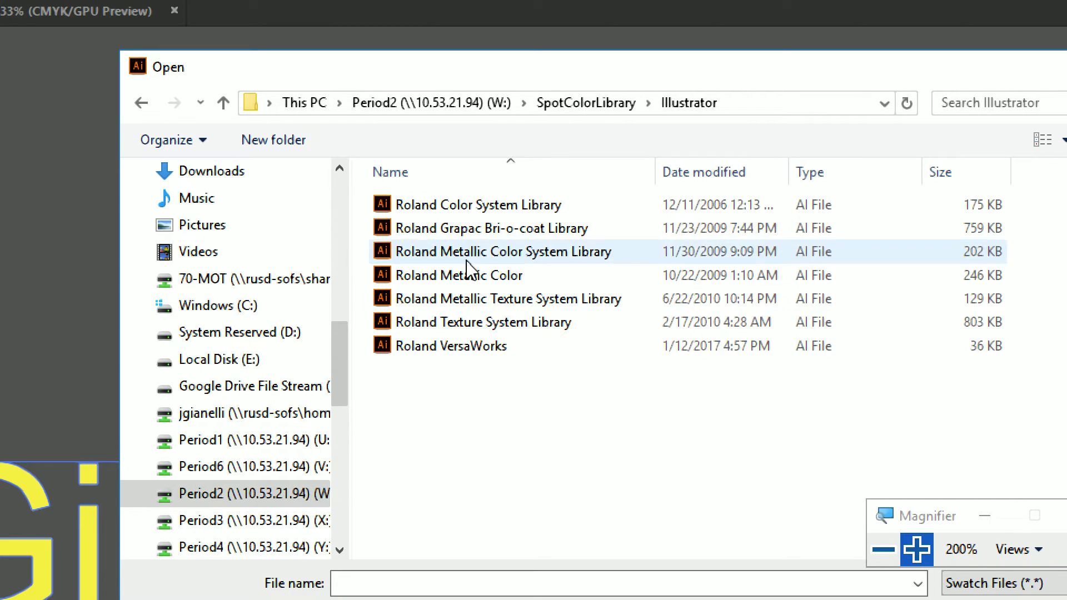
click(494, 356)
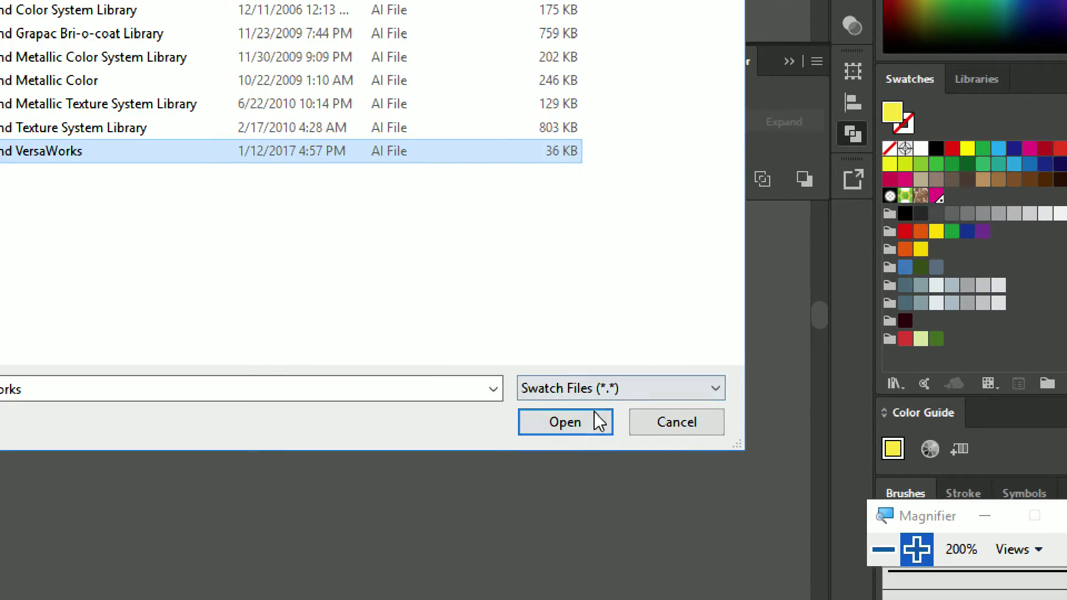
click(594, 423)
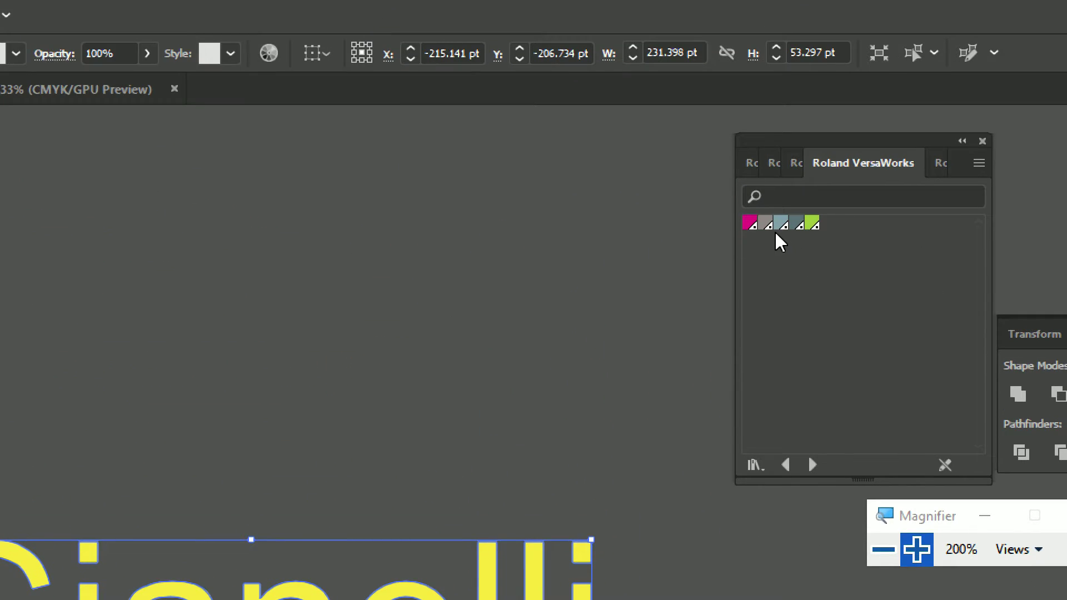
Try filling the yellow lettering with the CutContour swatch and undo the fill.
click(750, 222)
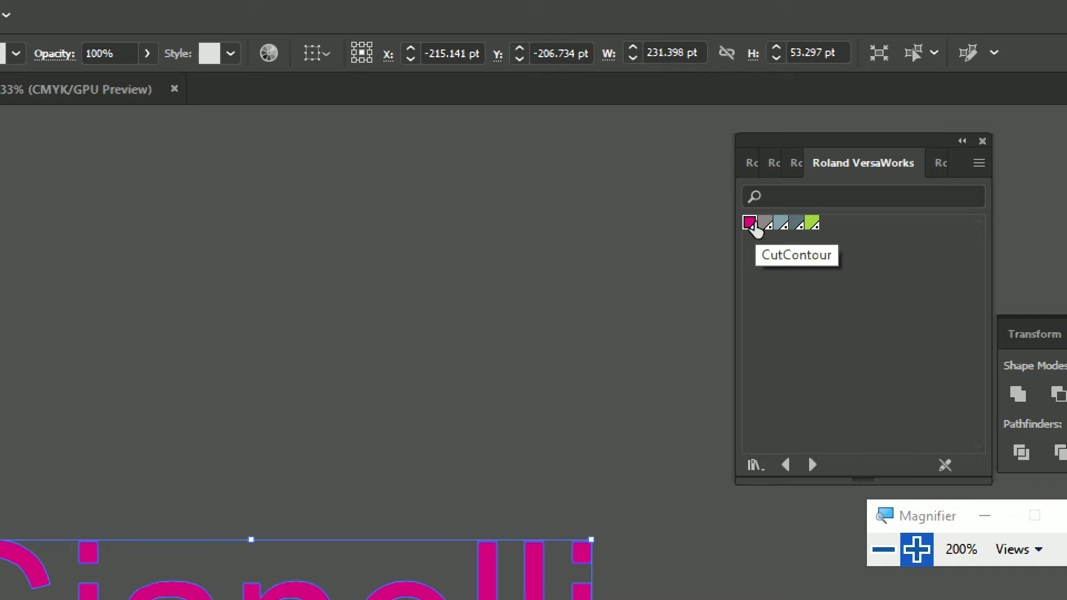
key(ctrl+z)
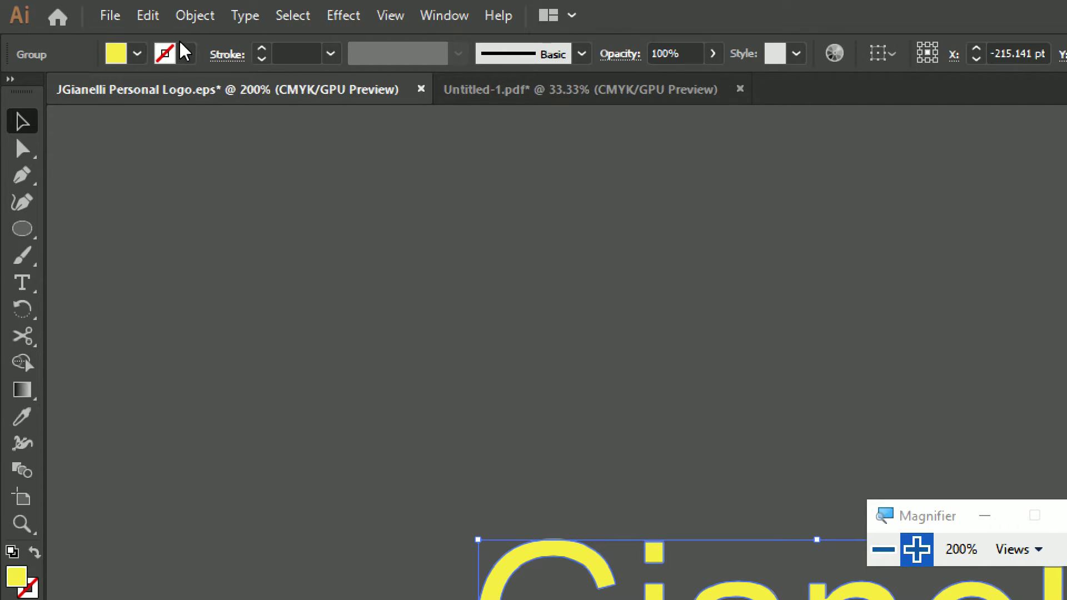
Apply the CutContour spot colour to the yellow lettering's stroke.
click(186, 54)
click(108, 138)
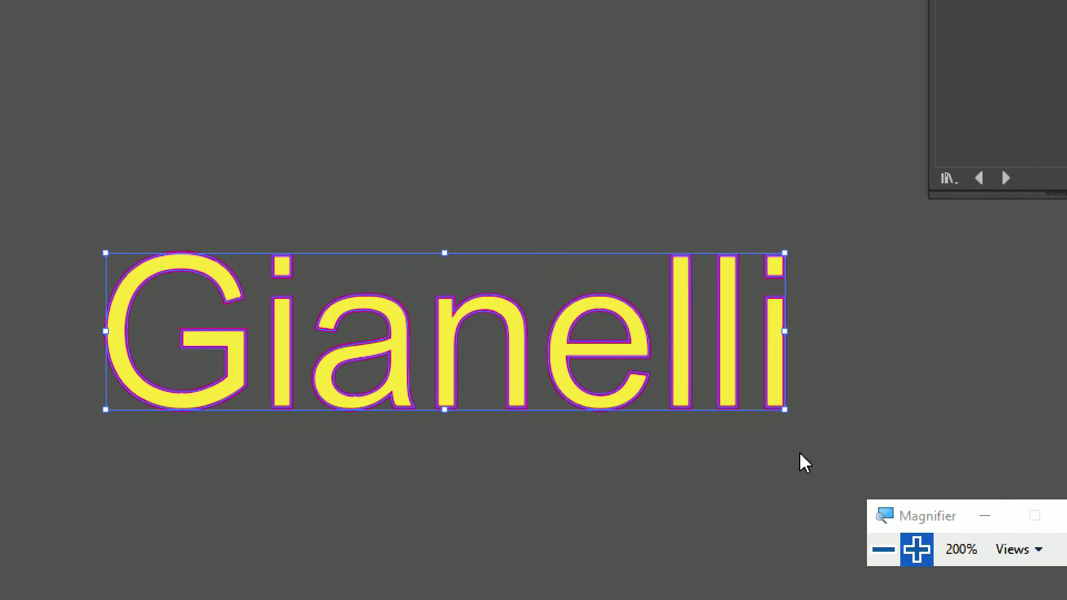
scroll(528, 374, up, 5)
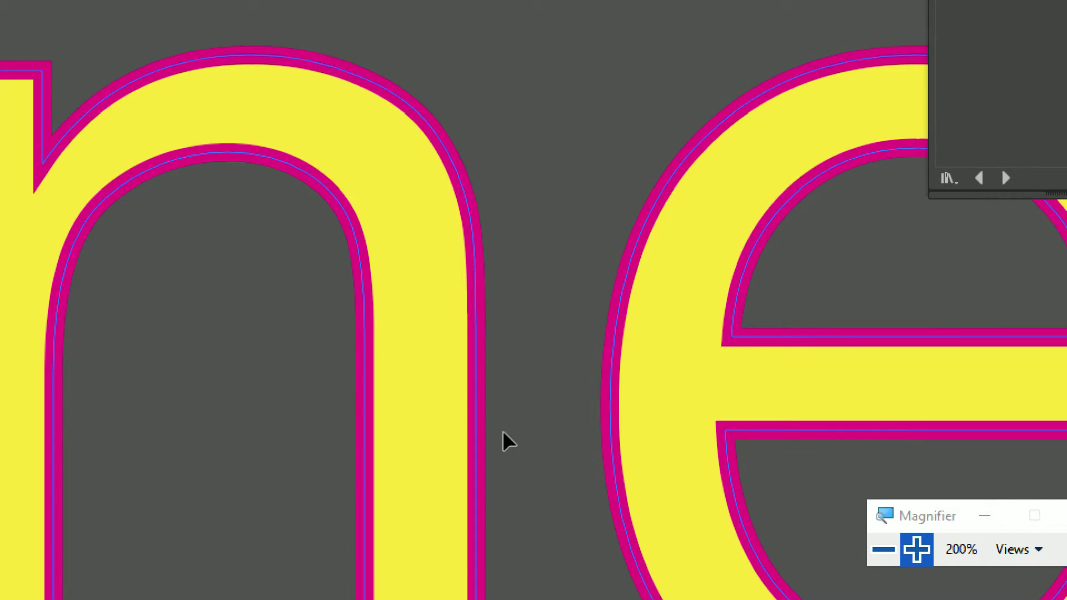
scroll(514, 302, down, 5)
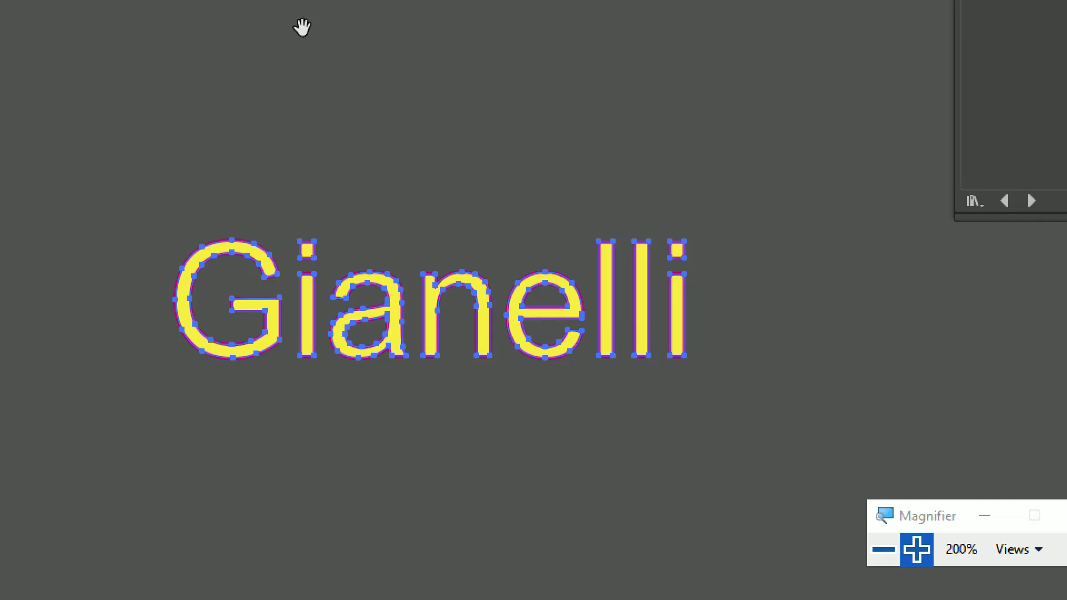
Set the yellow lettering's stroke weight to 0.5 pt and deselect it.
drag(302, 26, 465, 301)
scroll(465, 301, down, 4)
scroll(345, 124, down, 2)
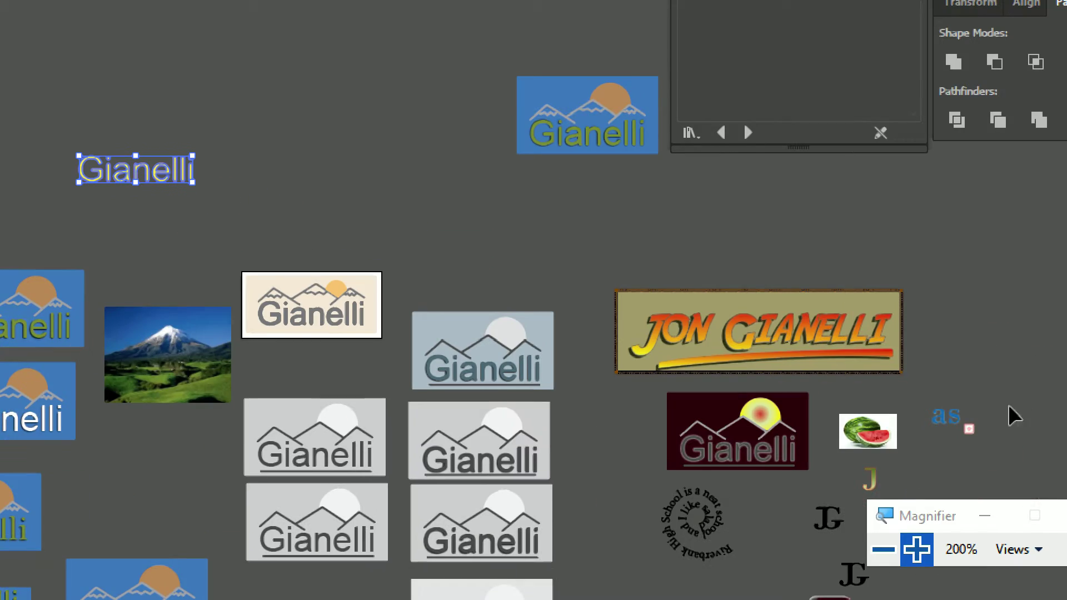
click(892, 549)
scroll(354, 134, up, 4)
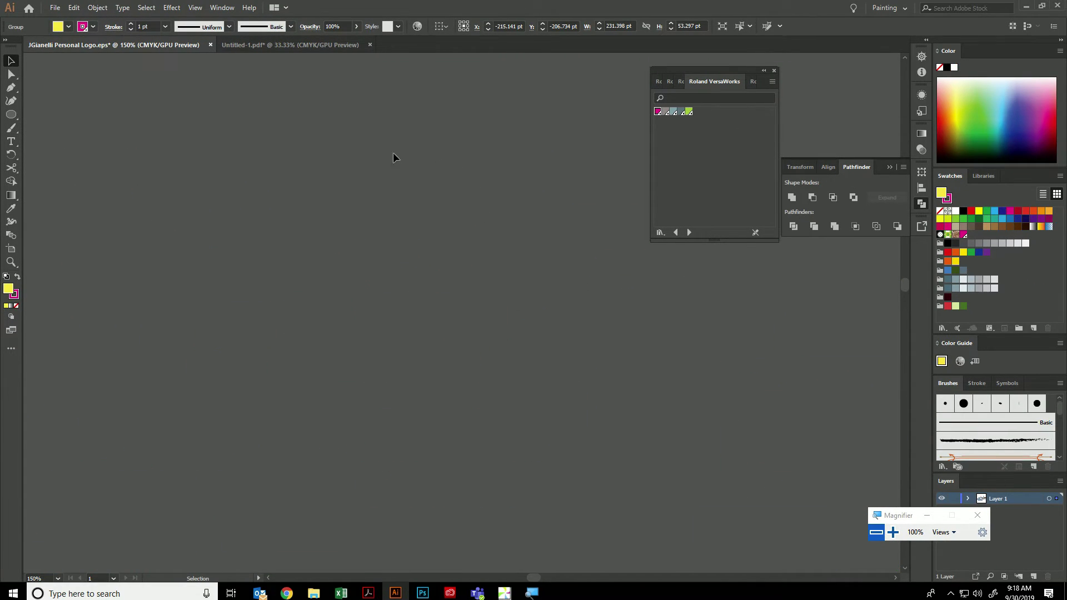
scroll(416, 168, down, 1)
key(space)
drag(429, 386, 410, 309)
scroll(419, 350, up, 2)
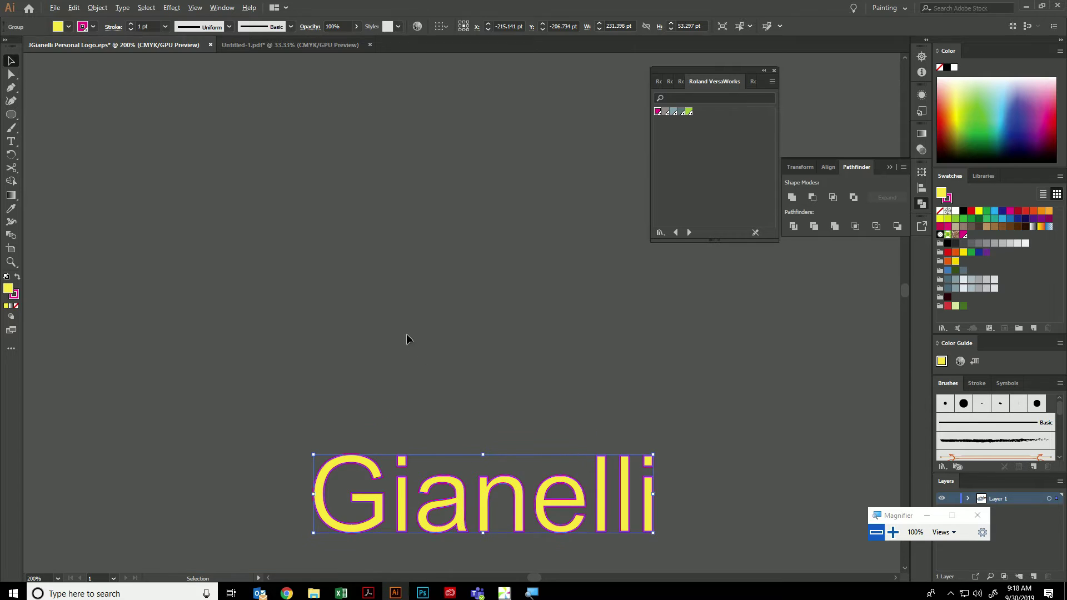
click(165, 27)
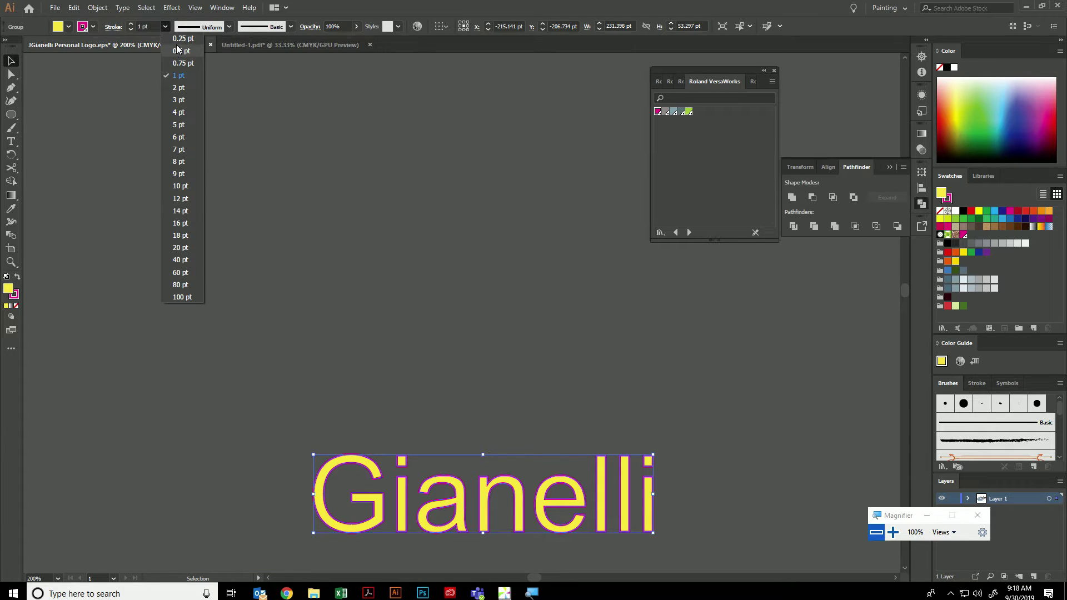
click(179, 51)
click(398, 395)
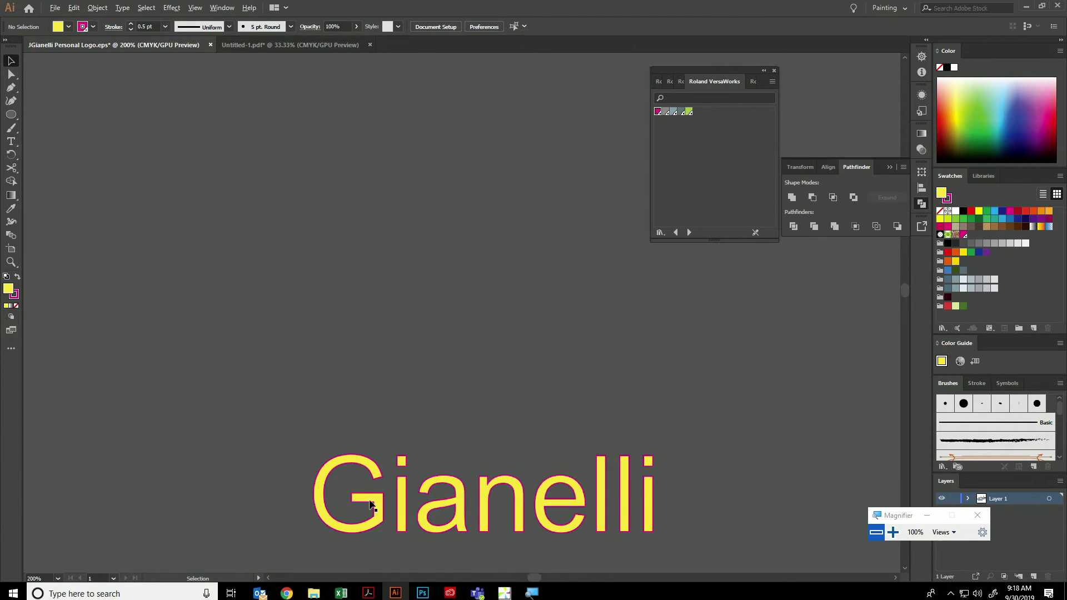
Outline the cream background of the mountain logo with a 0.5 pt CutContour stroke.
scroll(418, 505, up, 3)
scroll(711, 409, up, 1)
drag(588, 379, 193, 326)
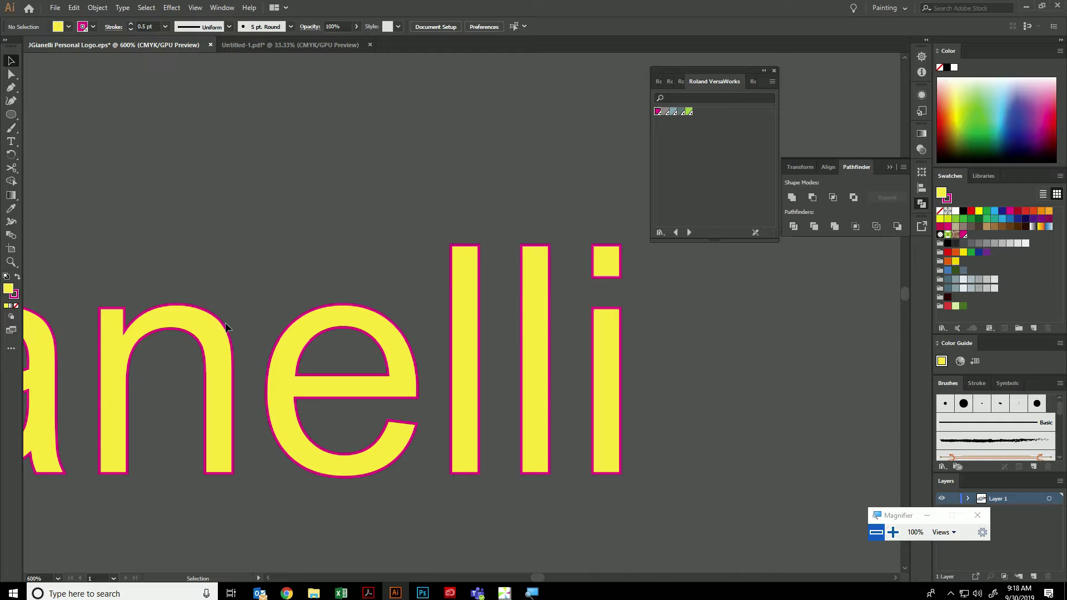
scroll(332, 338, down, 5)
drag(514, 476, 377, 294)
click(417, 368)
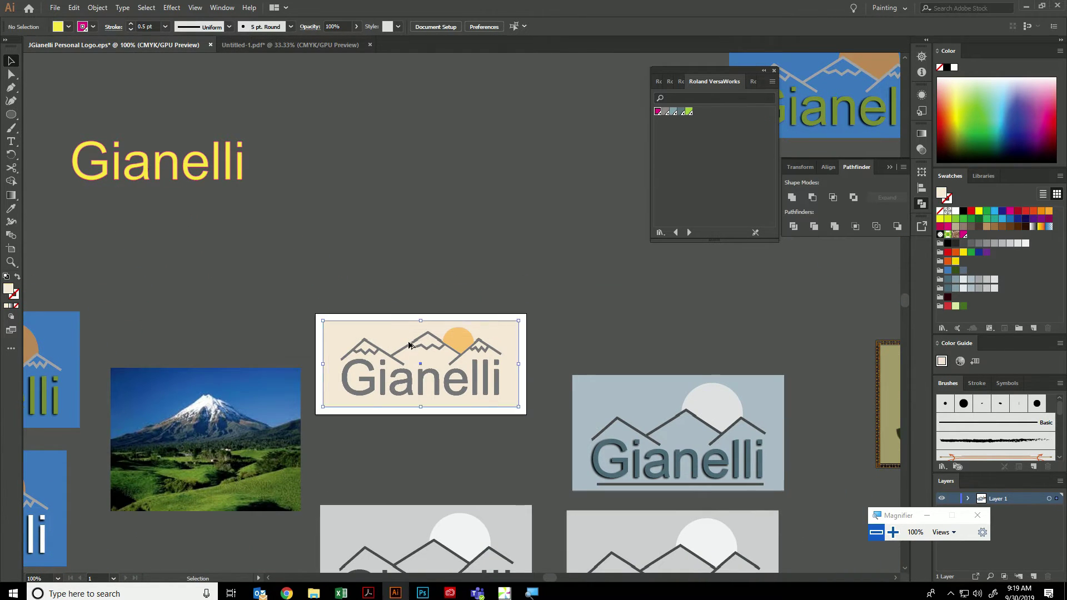
scroll(411, 350, up, 3)
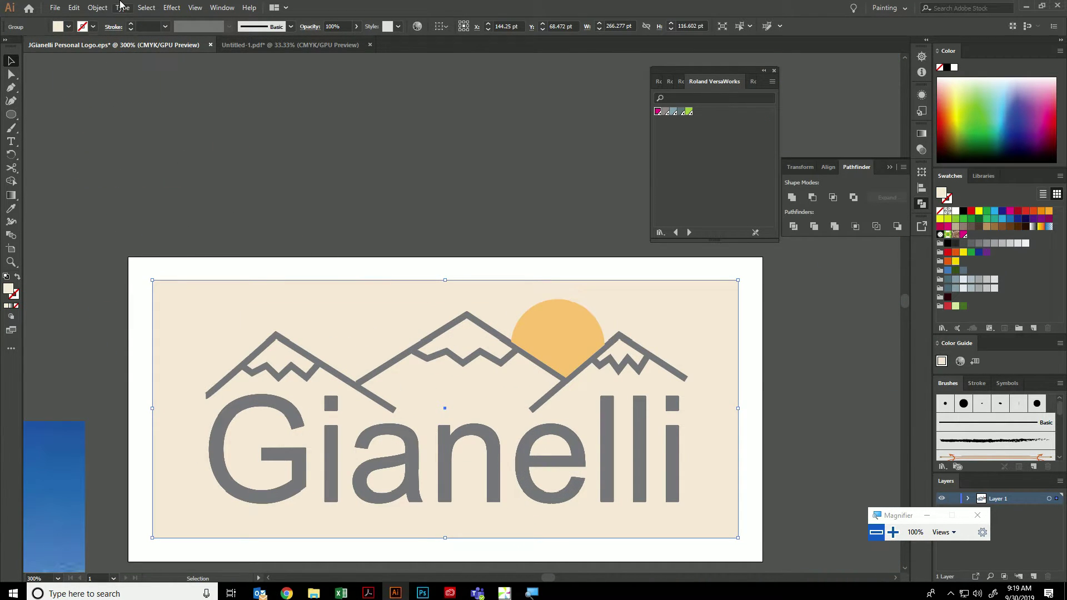
click(93, 26)
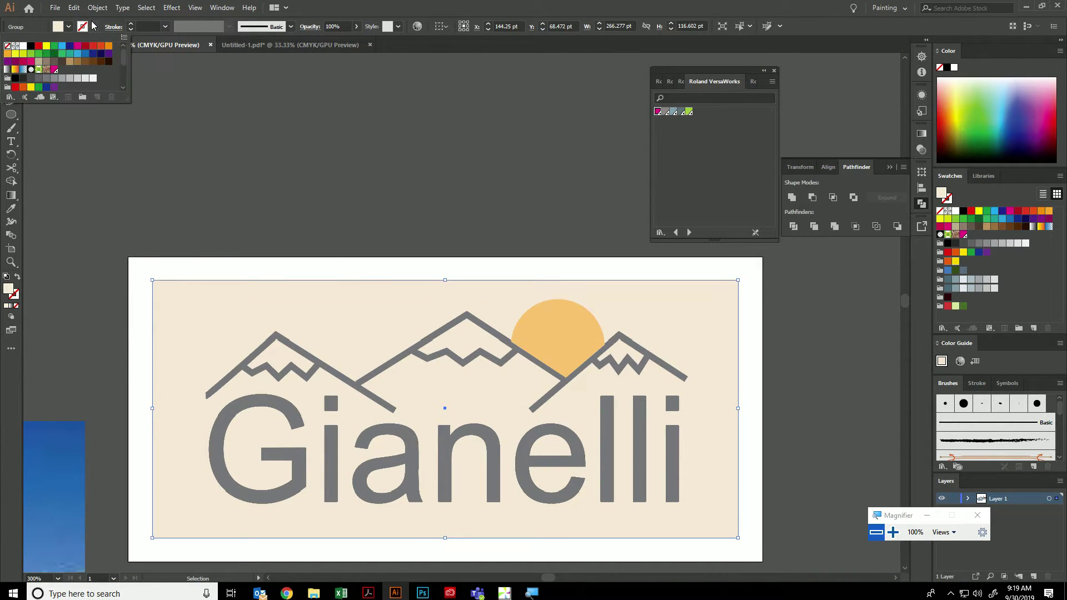
click(54, 69)
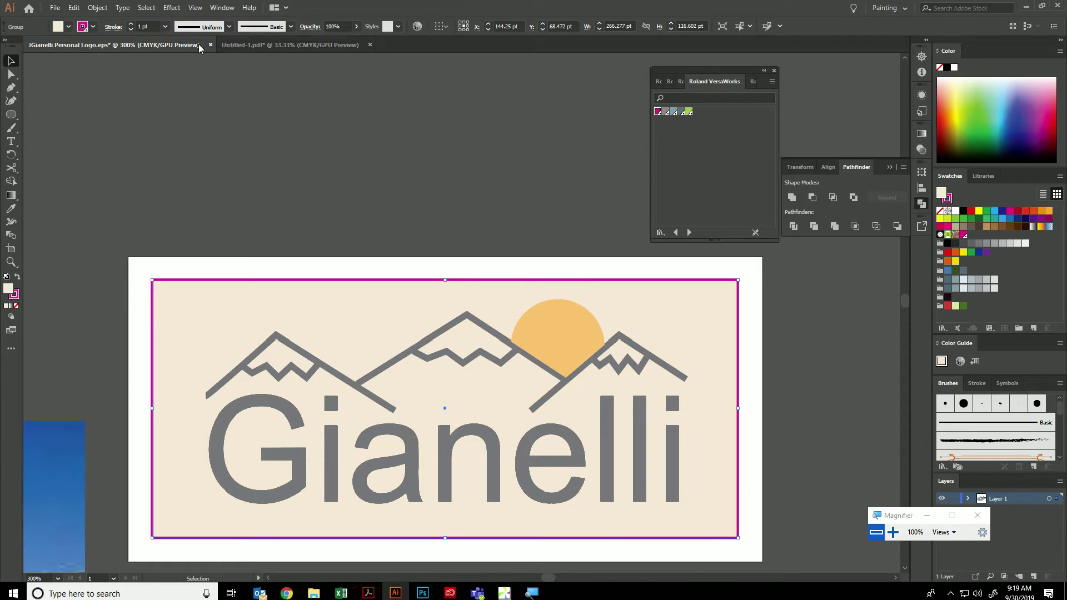
click(131, 30)
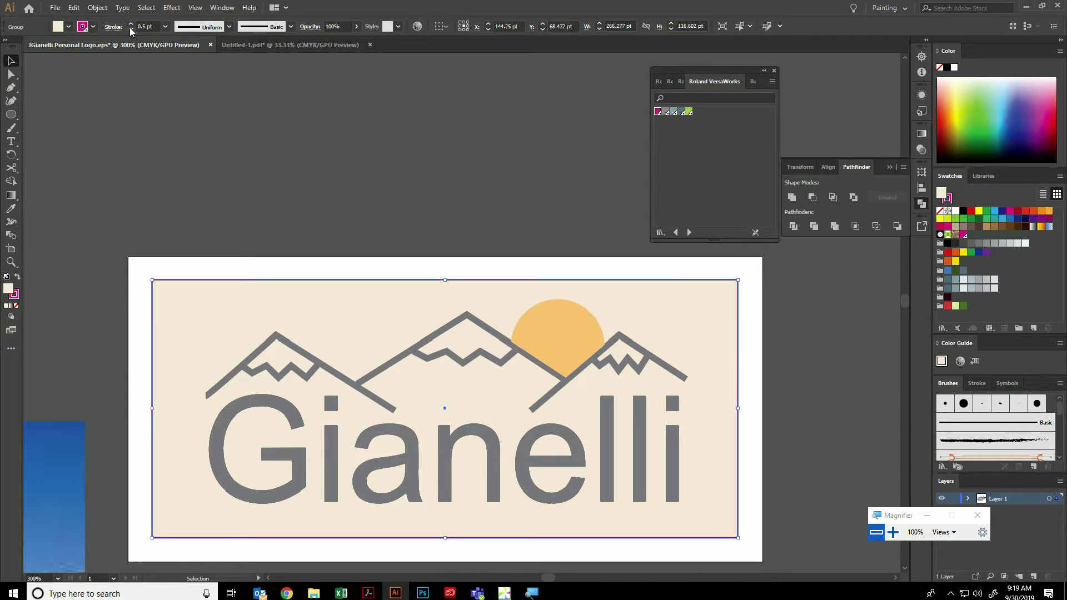
click(224, 171)
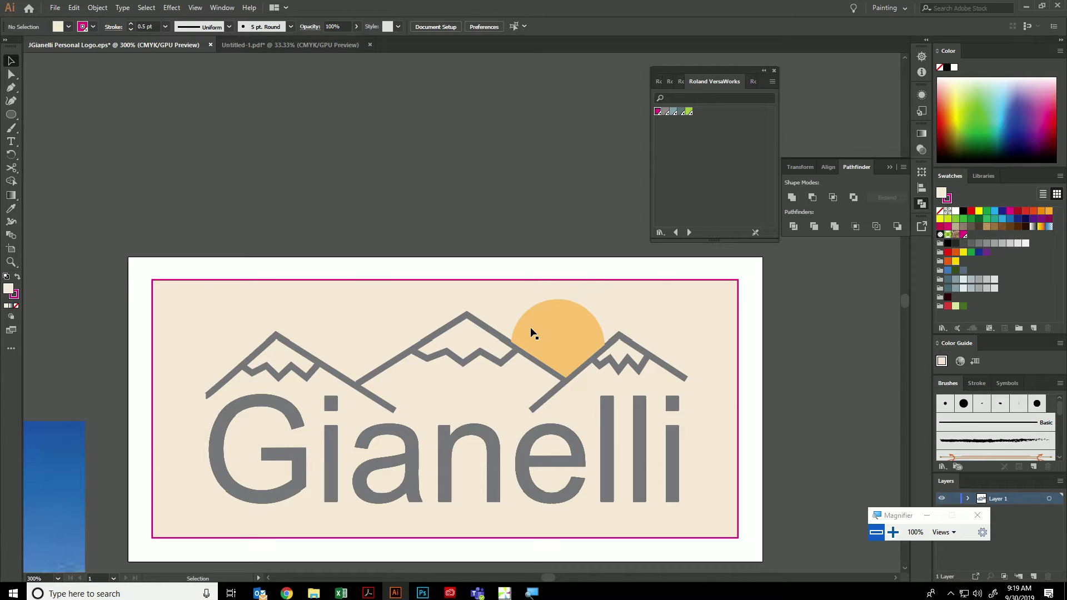
Give the logo's cream background a black 4 pt stroke as a visible border.
click(93, 26)
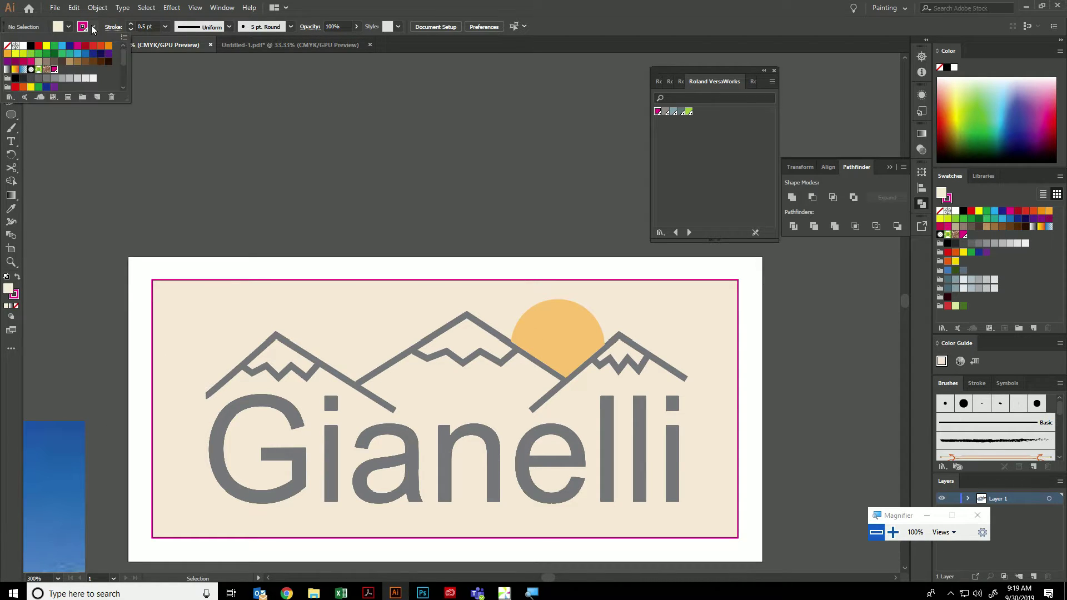
click(31, 46)
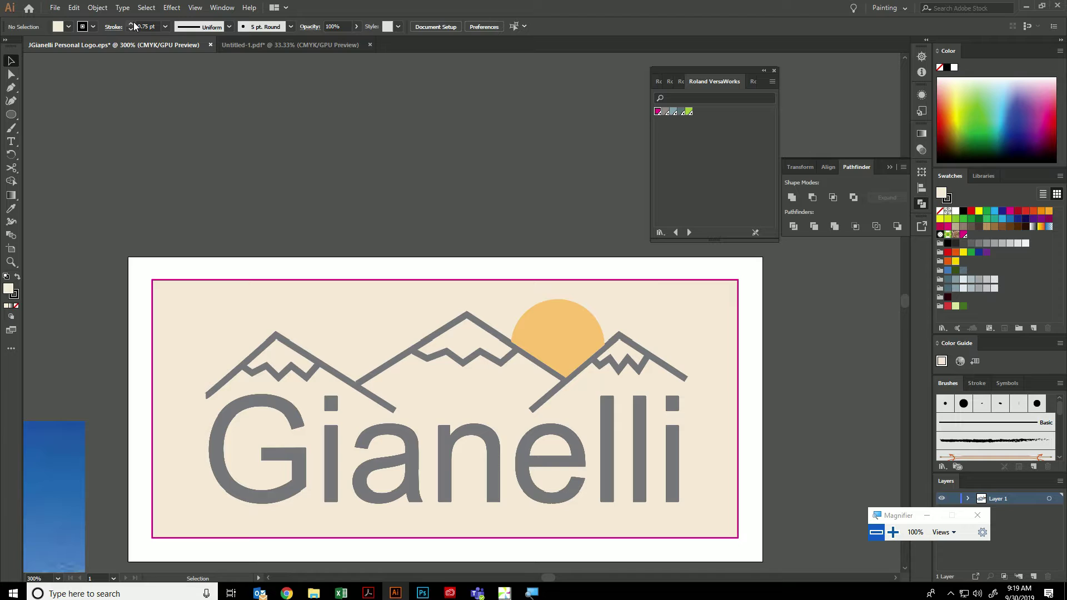
click(198, 315)
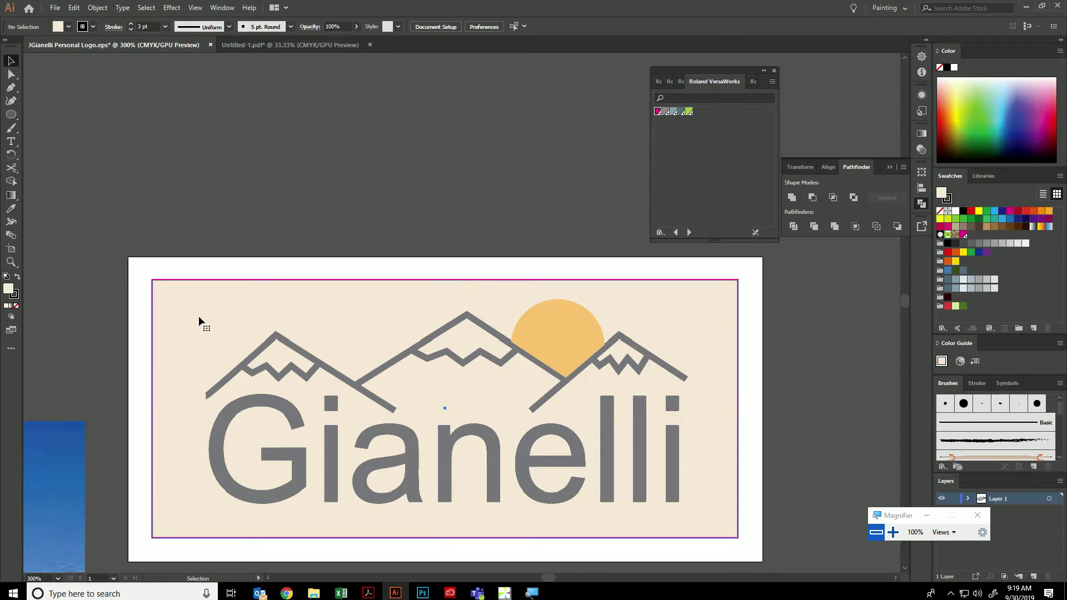
click(89, 26)
click(31, 46)
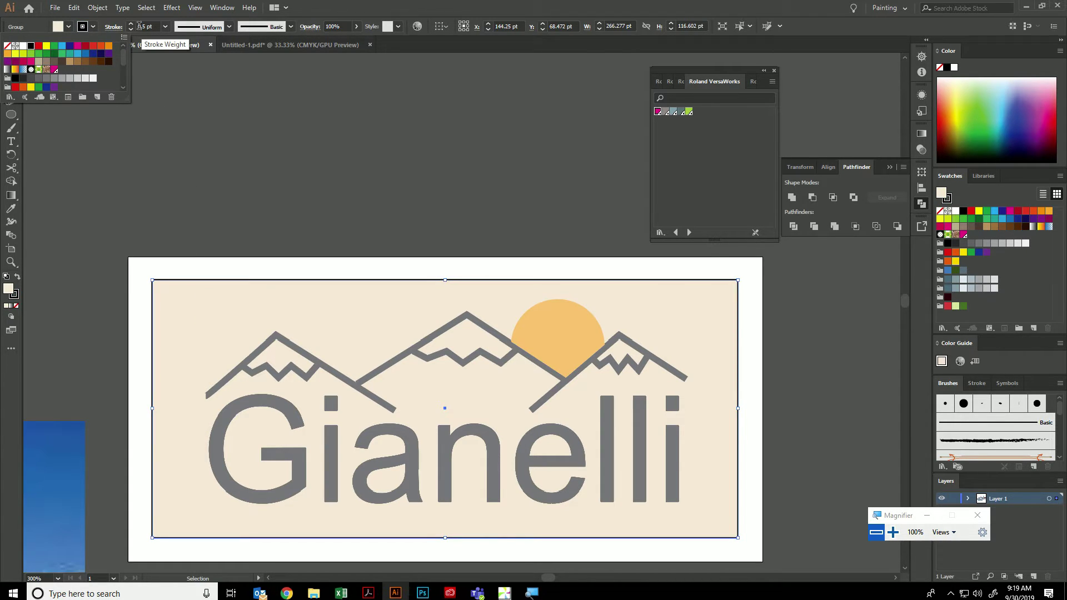
click(130, 24)
click(130, 24)
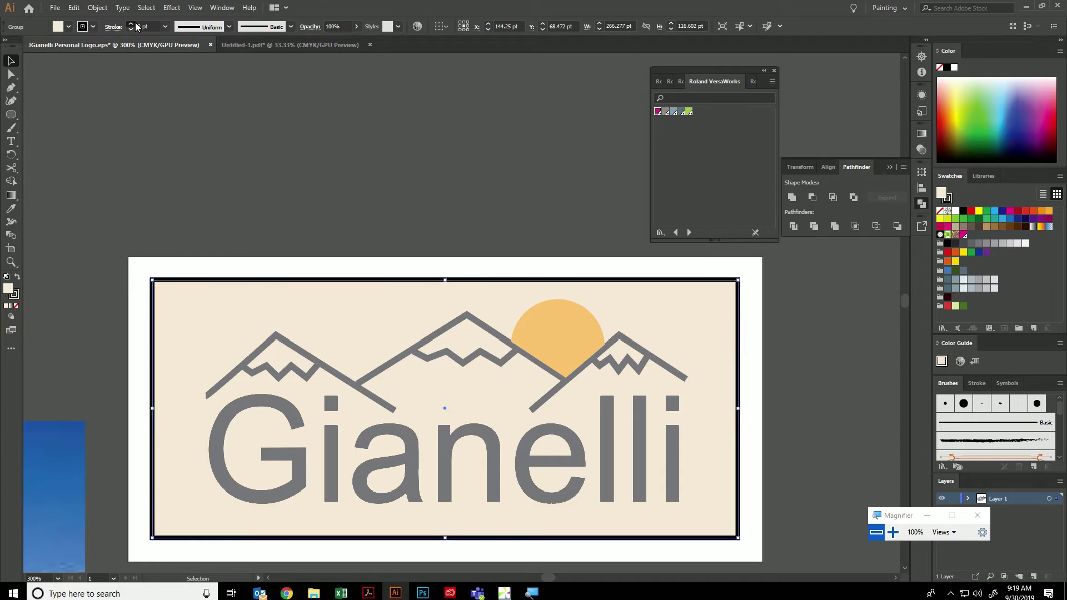
click(131, 24)
click(130, 30)
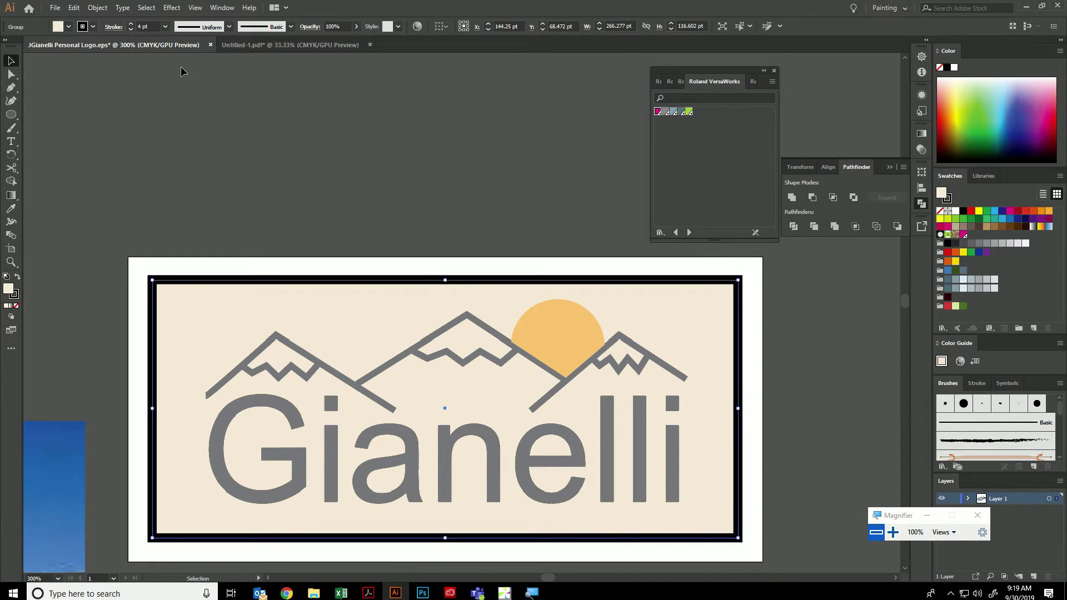
click(163, 271)
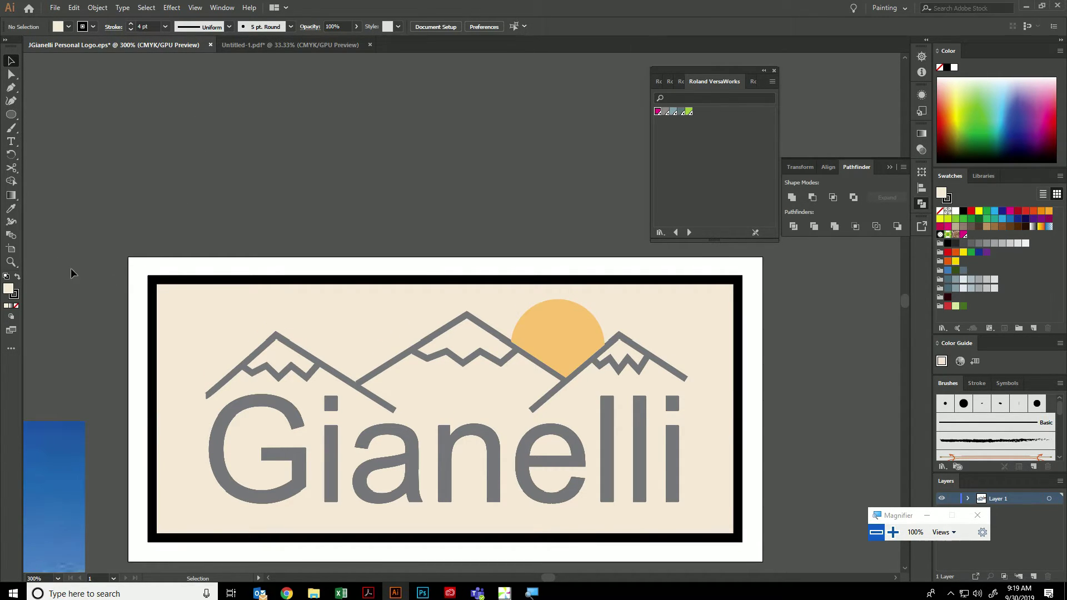
Draw a rectangle about 270 by 121 pt along the outer edge of the logo's black border.
click(14, 115)
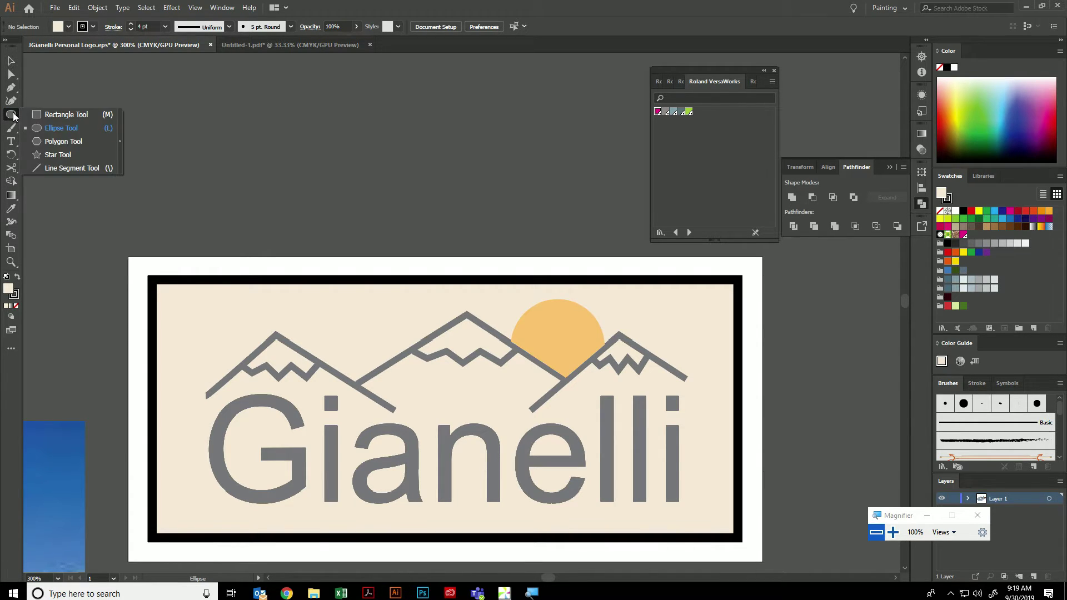
click(64, 115)
drag(147, 275, 742, 541)
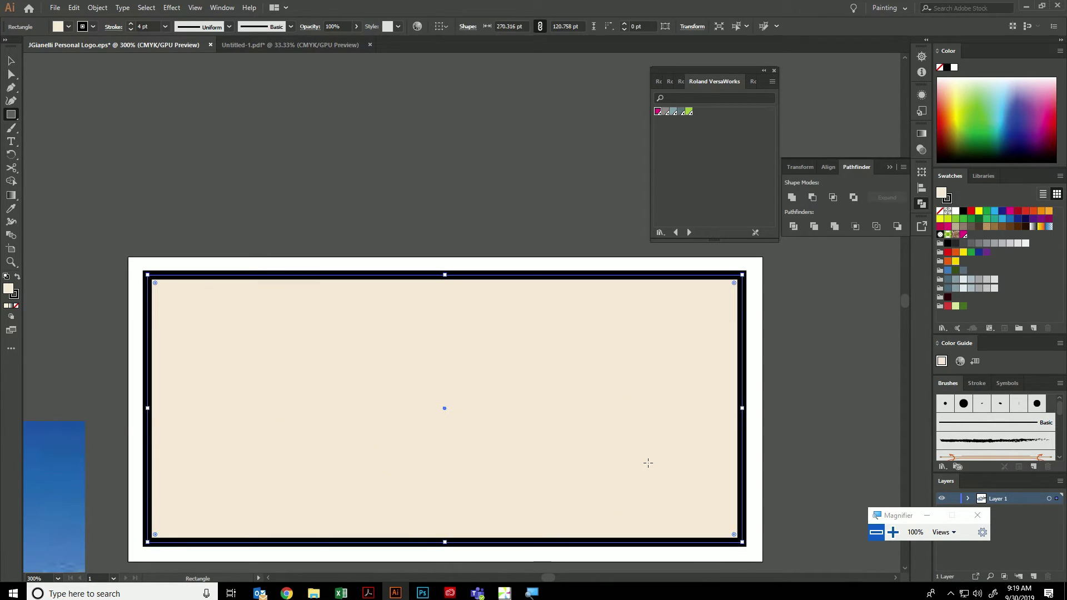
Set the new rectangle to no fill with a CutContour stroke of 0.5 pt.
click(87, 29)
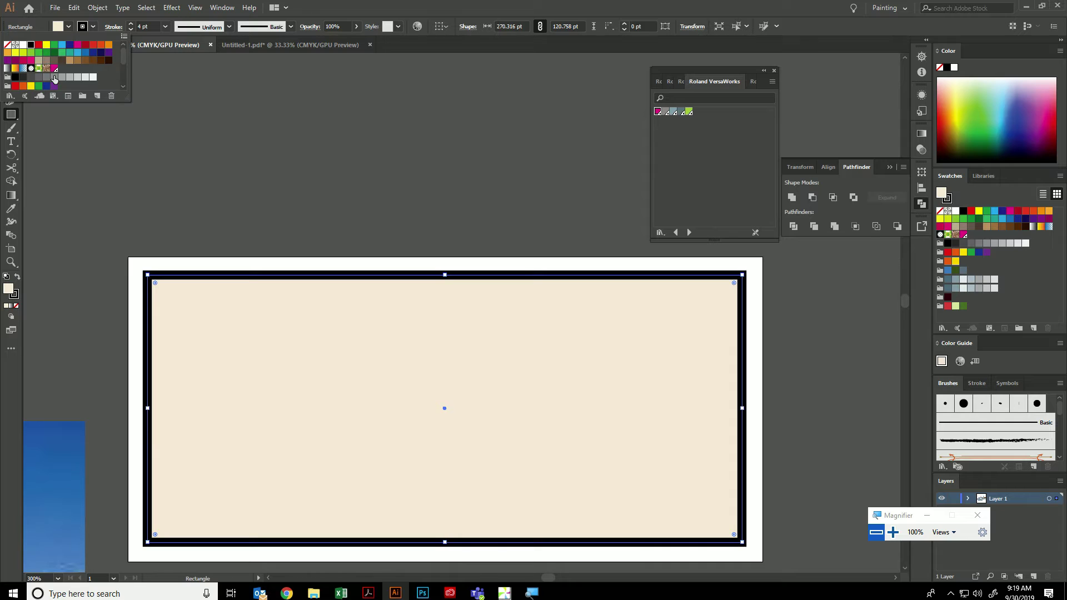
click(55, 70)
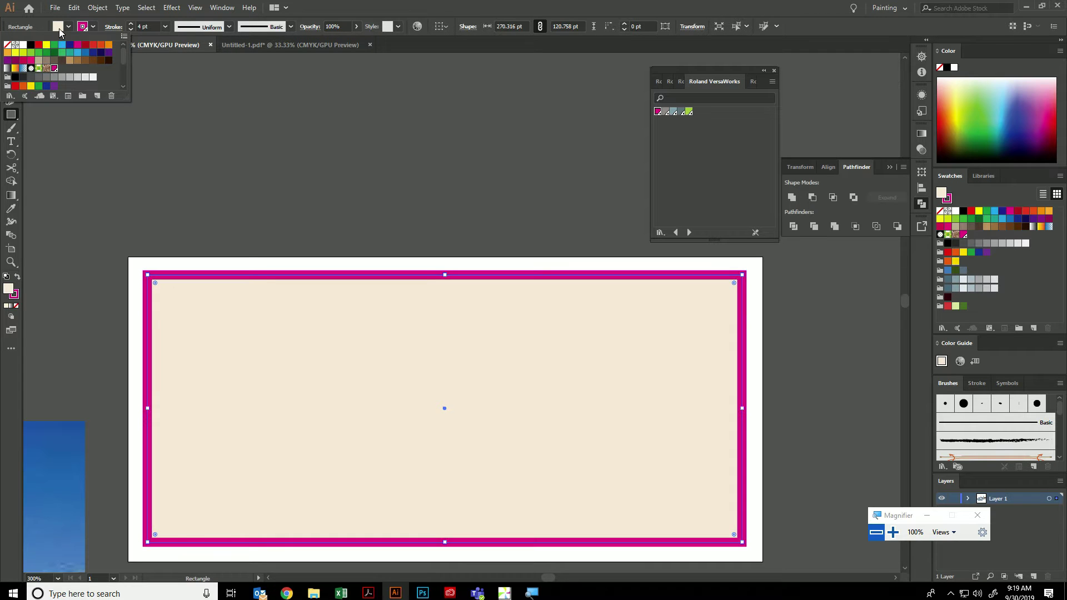
click(6, 45)
click(165, 26)
click(165, 26)
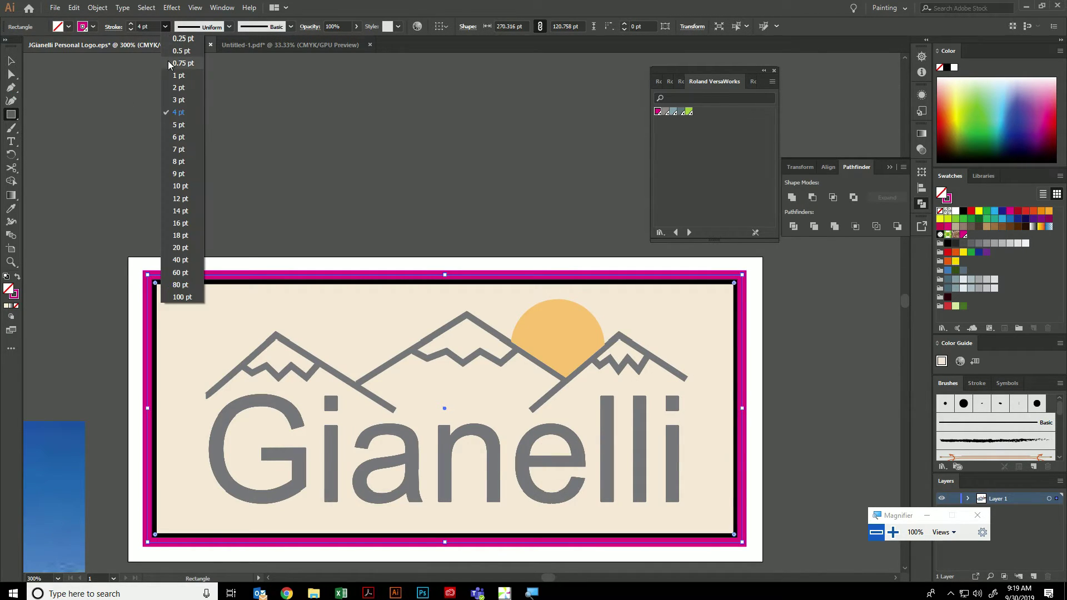
click(174, 60)
click(189, 158)
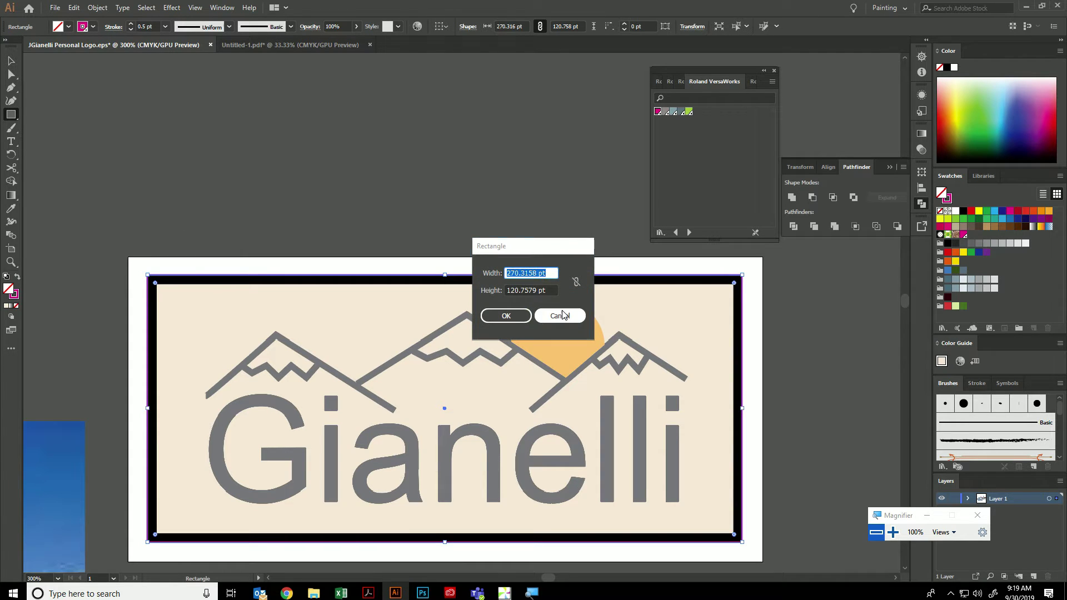
click(544, 316)
Examine how the CutContour rectangle fits the corners of the logo's black border, and deselect it.
scroll(132, 277, up, 8)
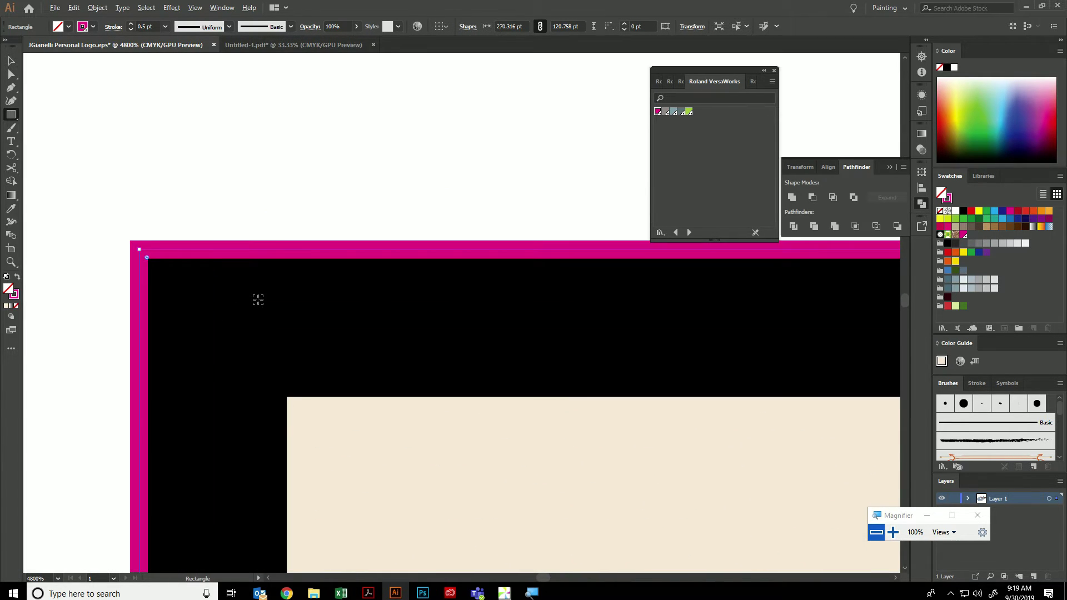
scroll(271, 266, down, 8)
drag(544, 382, 91, 253)
scroll(408, 373, up, 8)
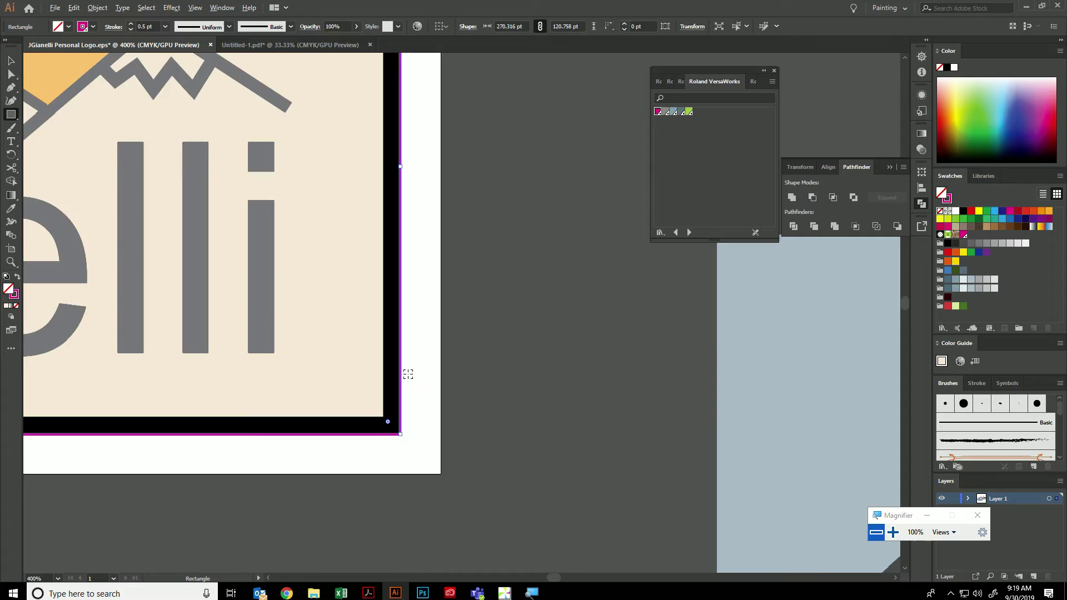
scroll(290, 287, down, 8)
drag(222, 197, 561, 380)
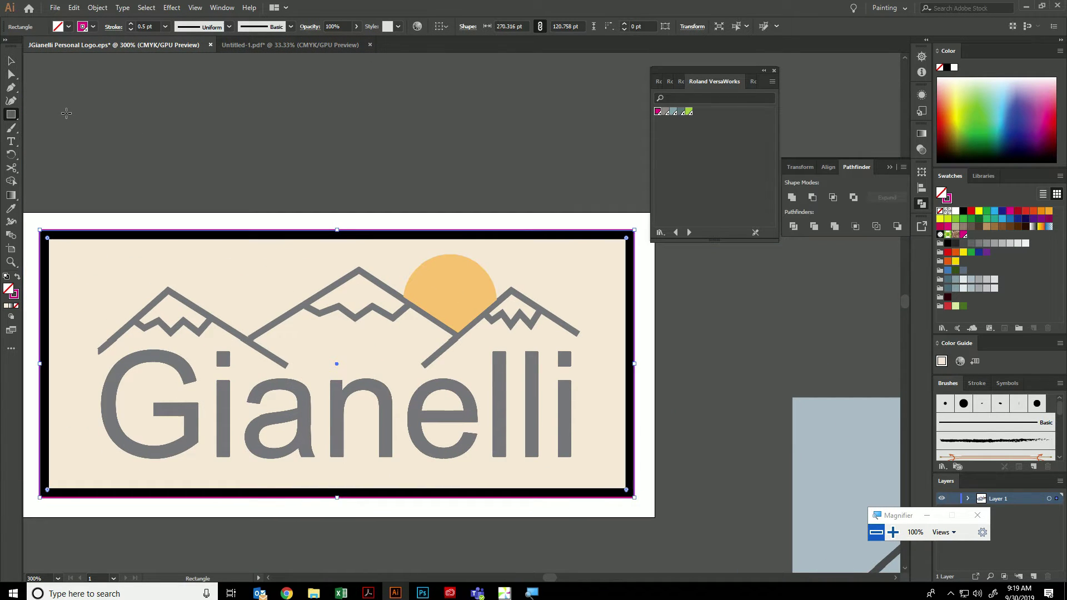
click(12, 60)
click(214, 139)
scroll(409, 272, down, 2)
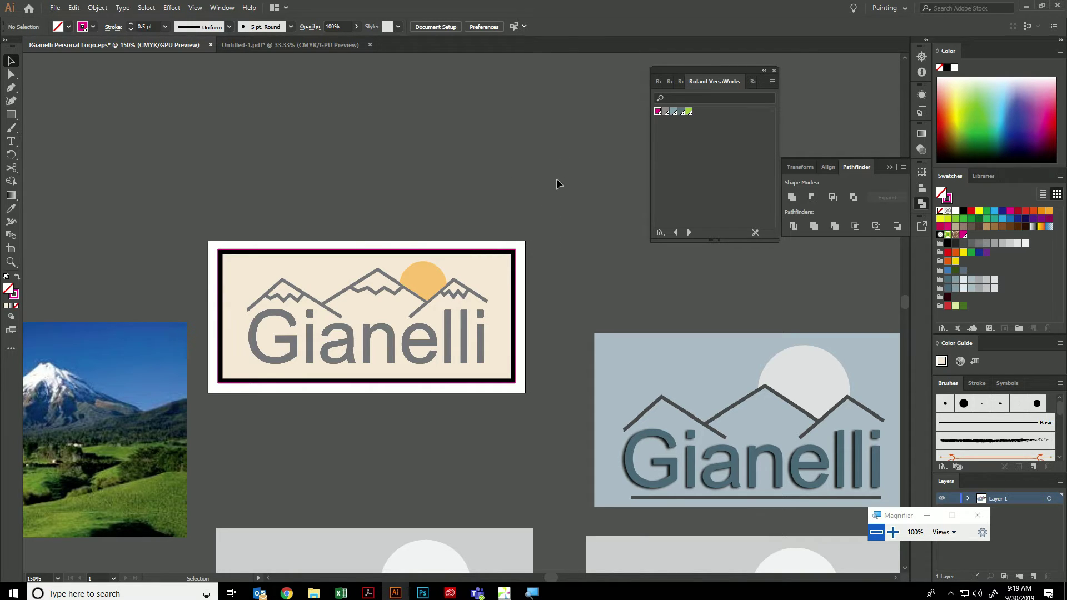
scroll(444, 192, down, 1)
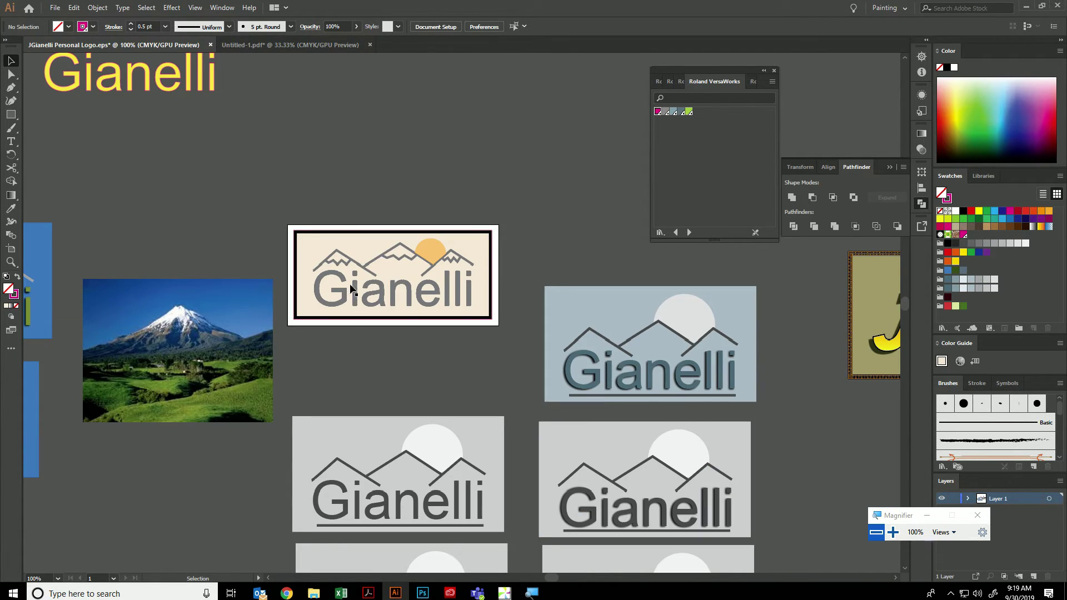
Check with the Artboard tool how the artboard's bounds surround the bordered logo, and return to the Selection tool.
scroll(404, 333, up, 3)
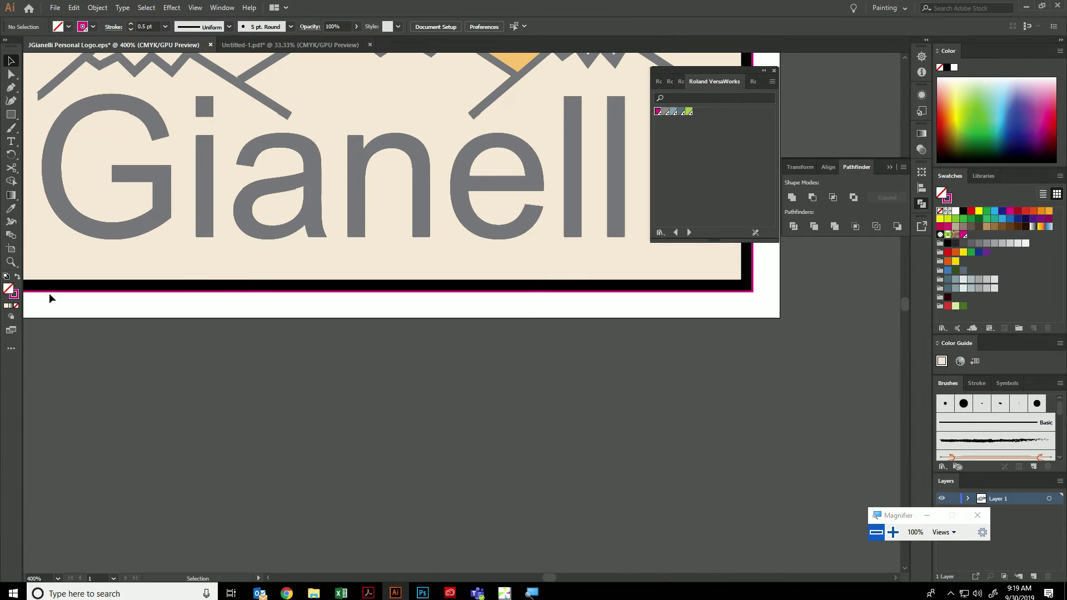
click(11, 250)
drag(249, 213, 483, 586)
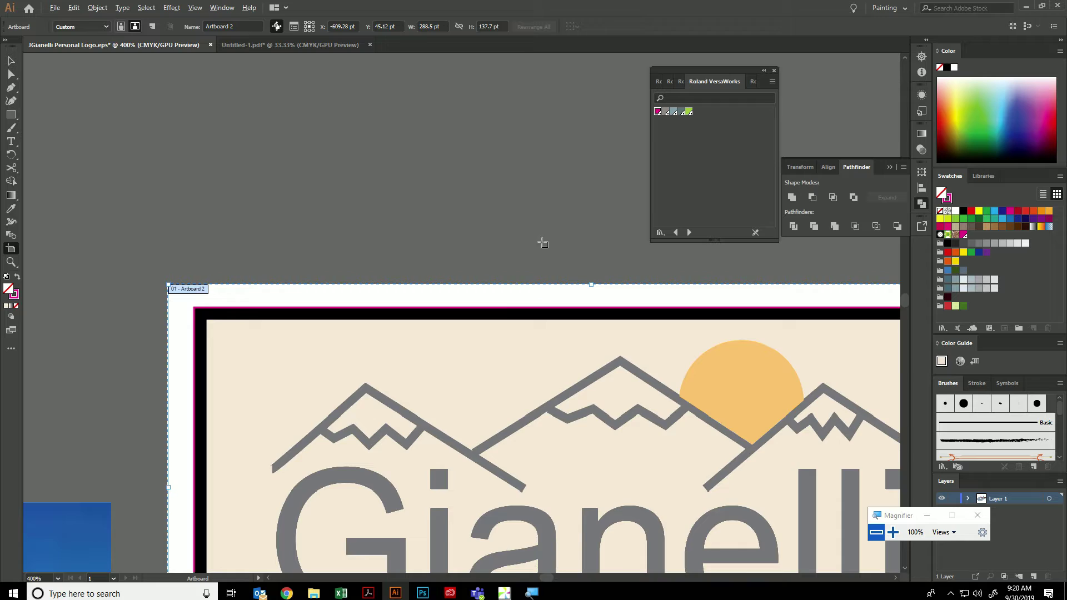
scroll(507, 309, down, 2)
scroll(516, 295, right, 3)
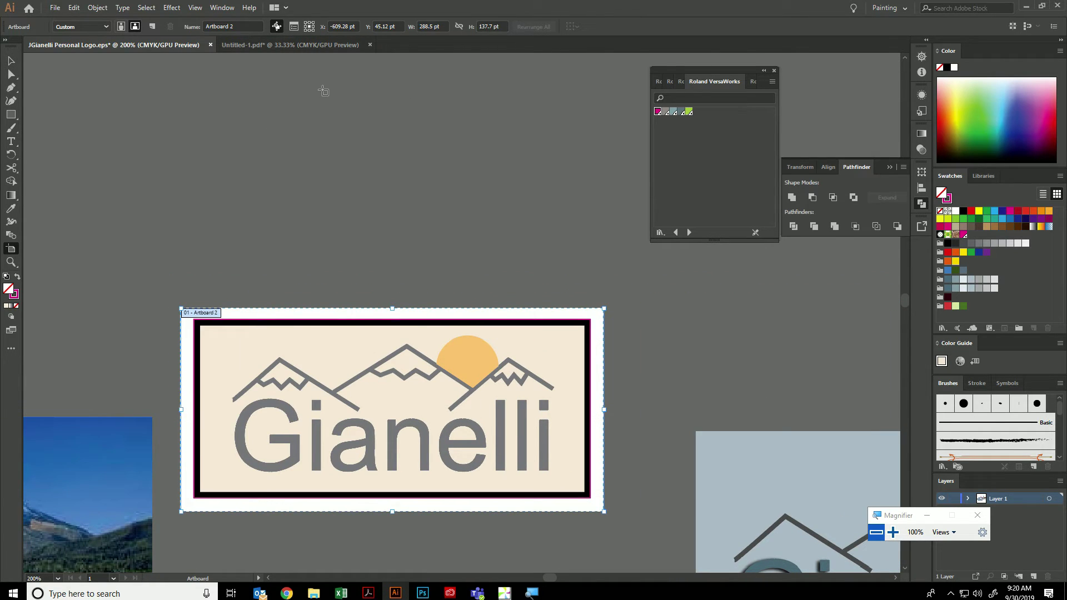
click(11, 60)
Examine the white artboard margin and the CutContour outline around the logo's black border up close.
scroll(174, 358, up, 4)
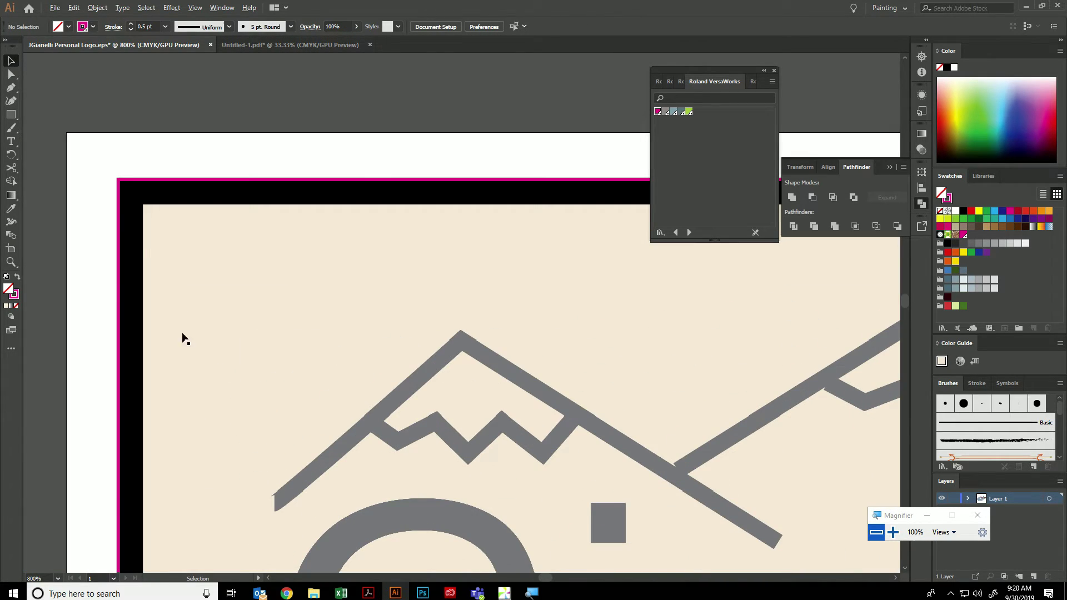
drag(470, 248, 230, 176)
drag(691, 291, 205, 141)
drag(647, 469, 214, 214)
scroll(580, 434, down, 1)
scroll(427, 338, down, 3)
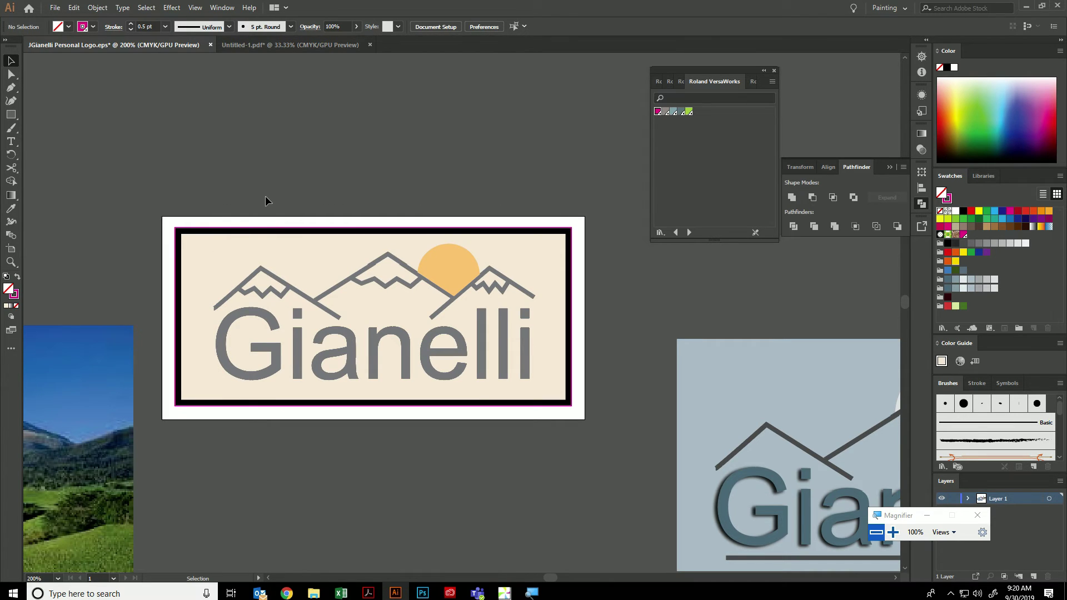
click(54, 8)
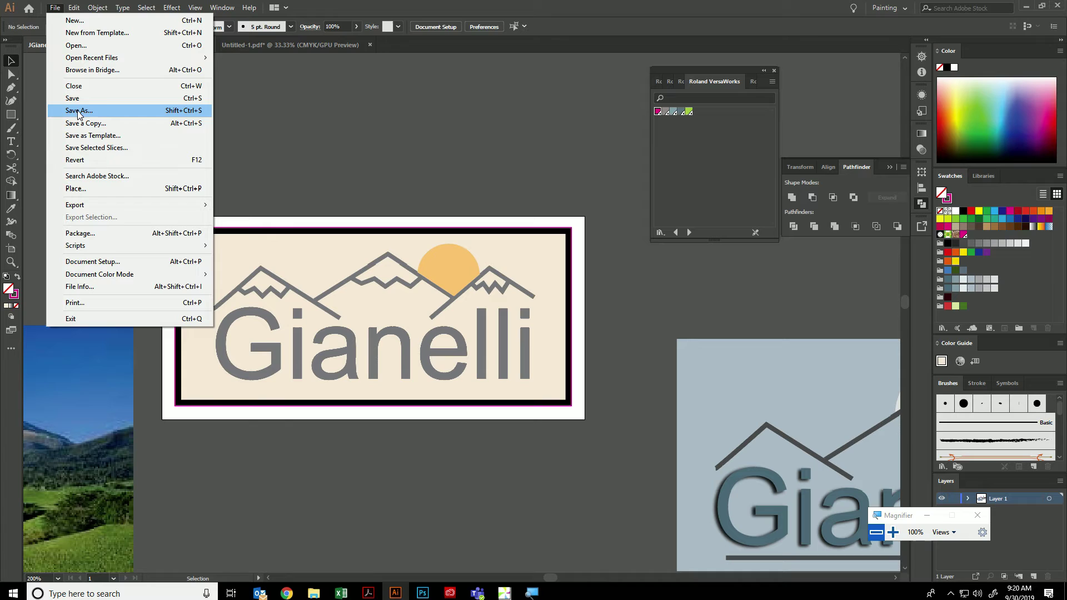
click(78, 111)
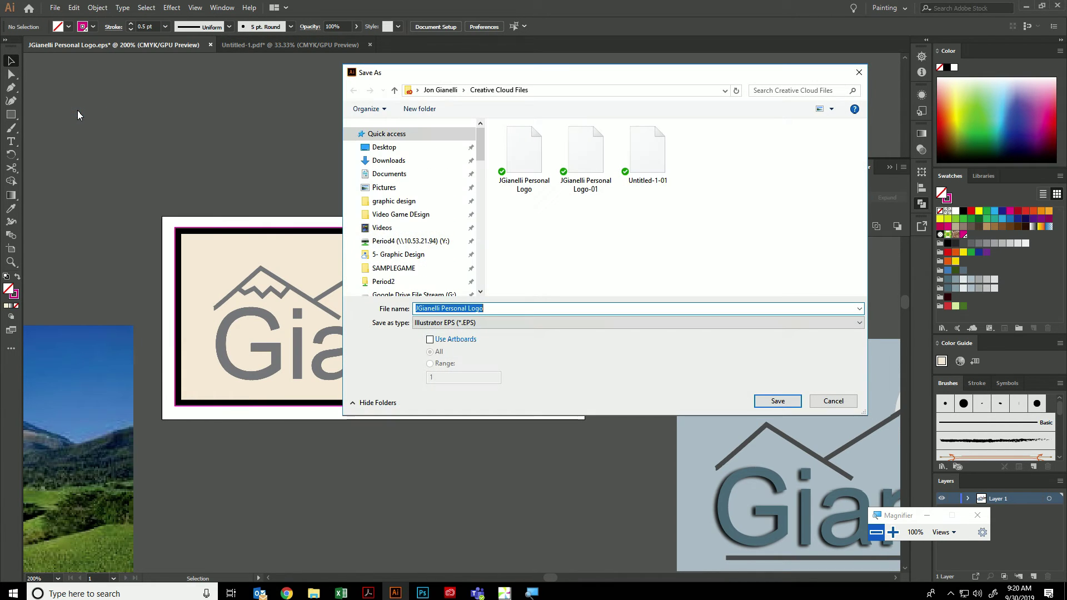
click(833, 400)
Start saving the logo as a new Illustrator EPS file with Use Artboards enabled for all artboards.
click(54, 8)
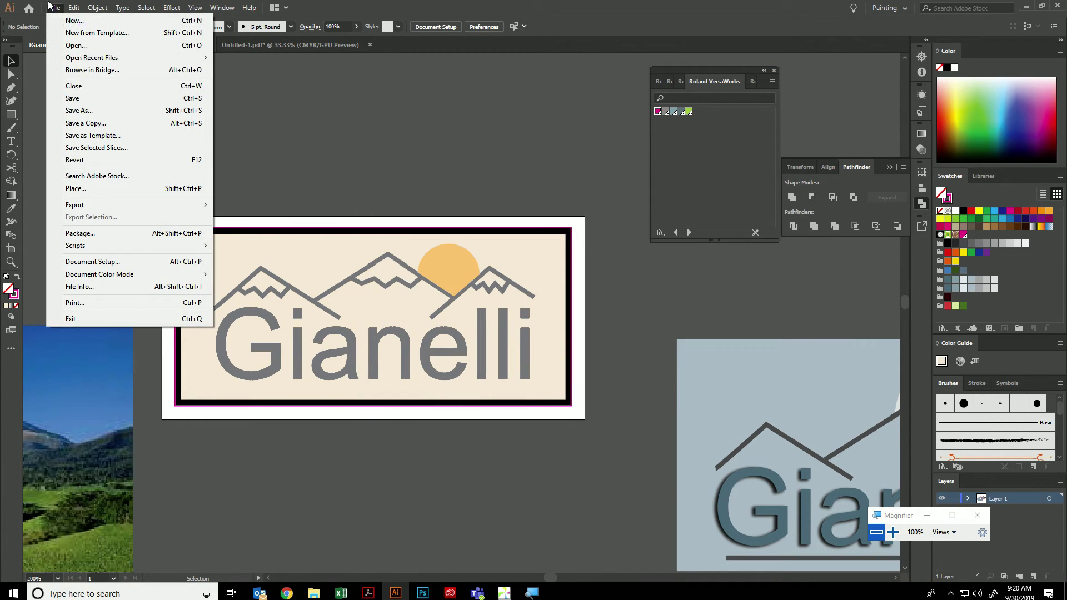
click(85, 110)
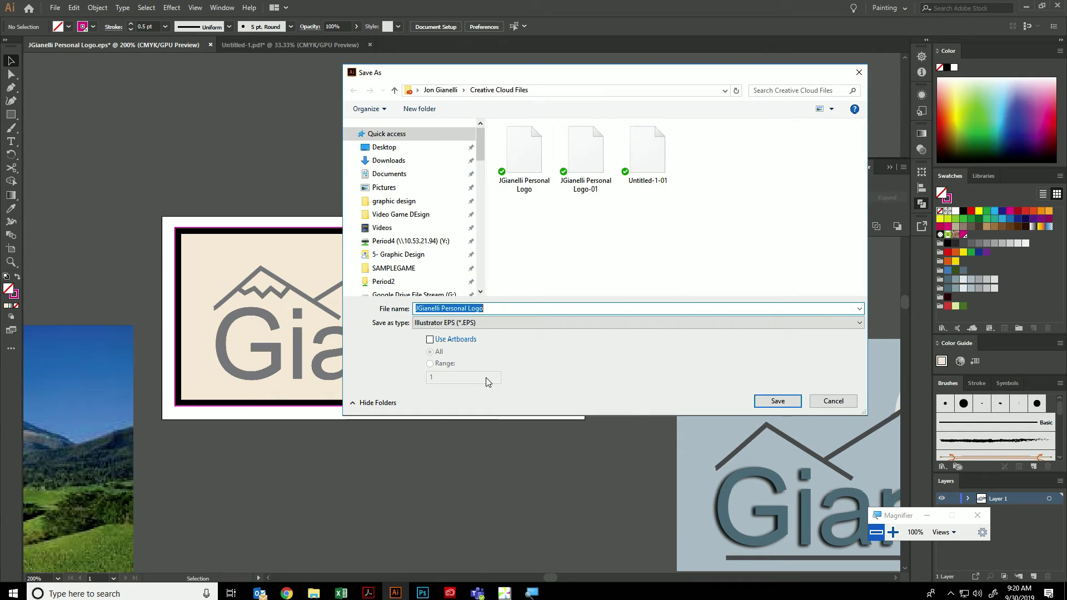
click(459, 323)
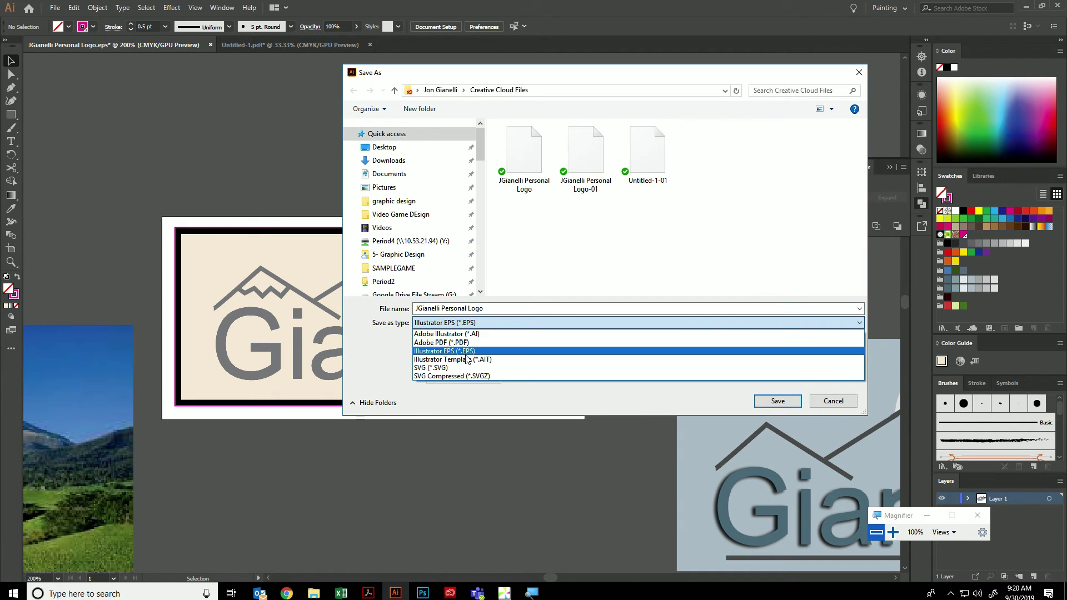
click(466, 351)
click(430, 340)
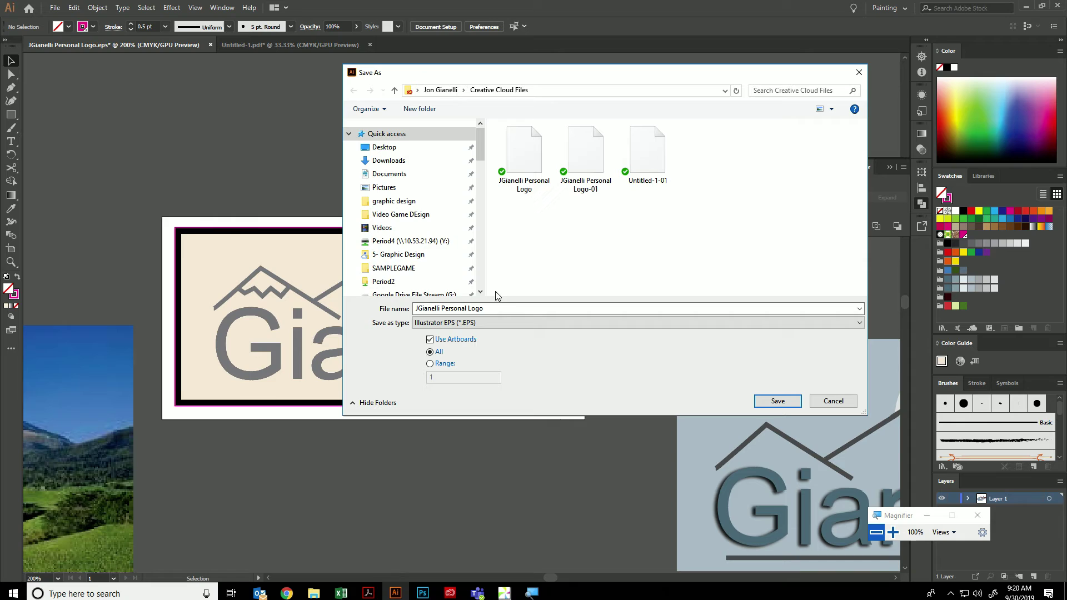
Append STICKER to the file name and save it in Documents, accepting the spot color notice and the Illustrator CC EPS options.
click(497, 309)
double_click(497, 309)
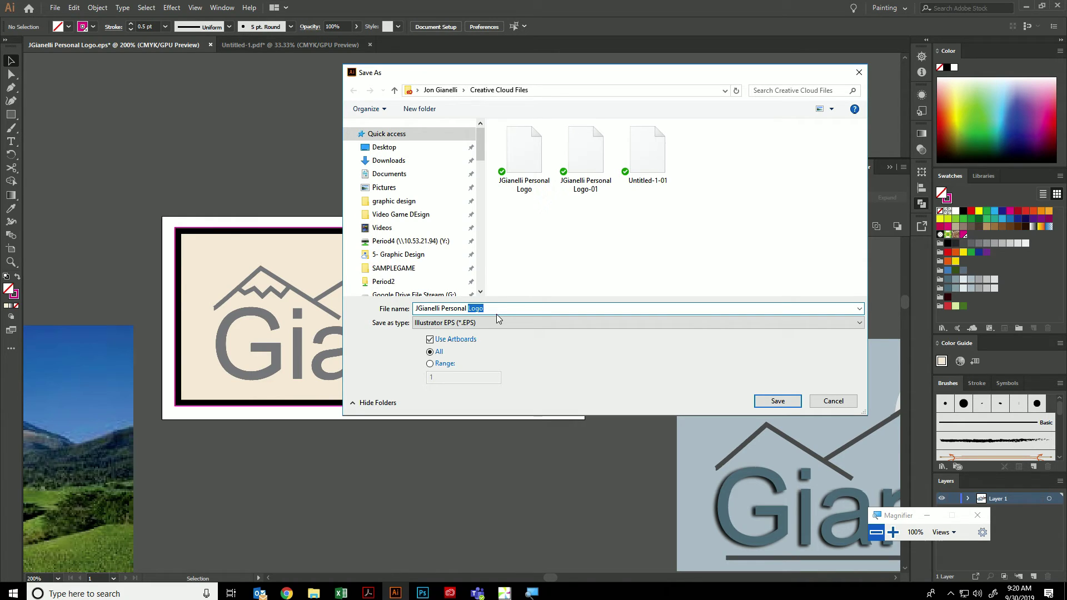
click(497, 309)
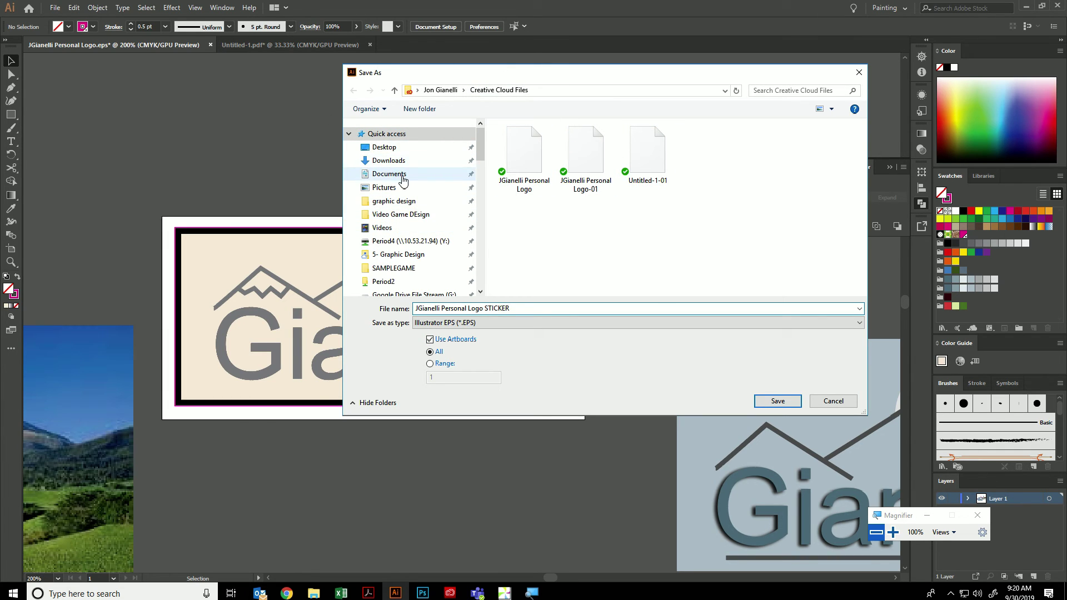
click(396, 174)
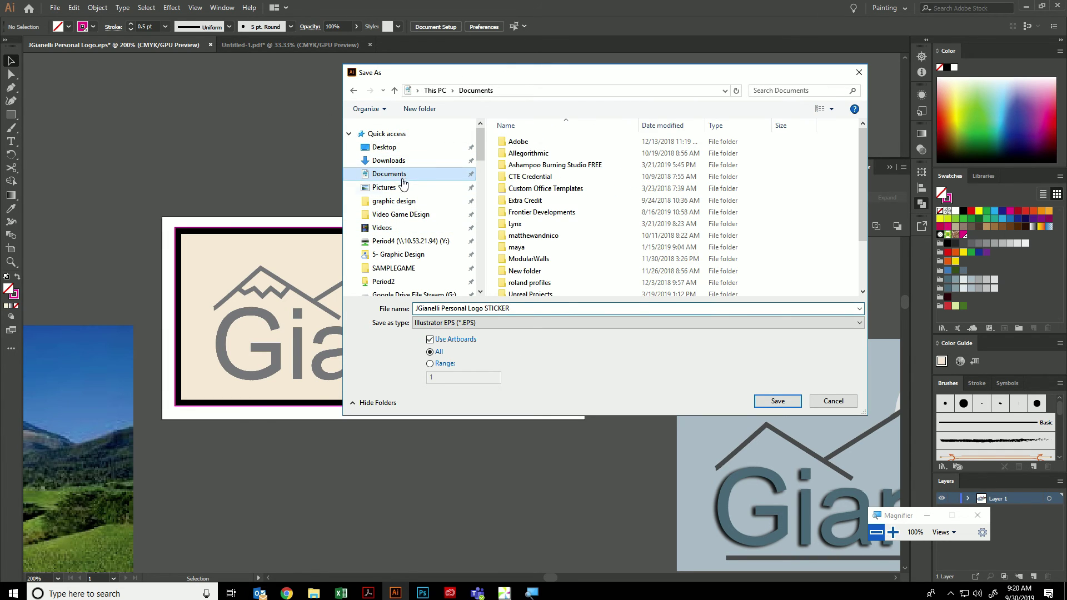
click(777, 402)
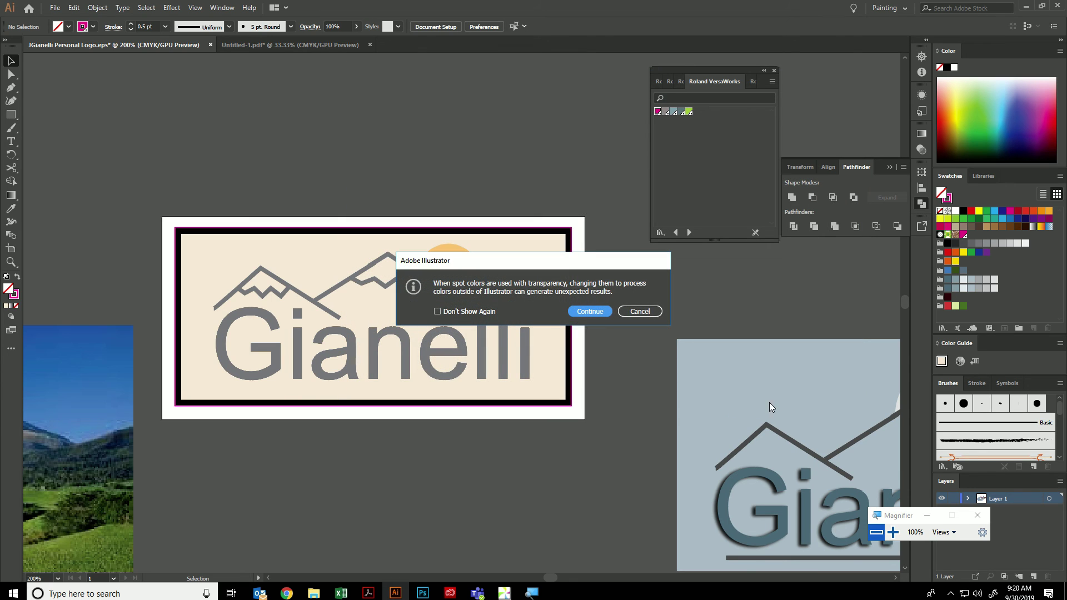
click(579, 314)
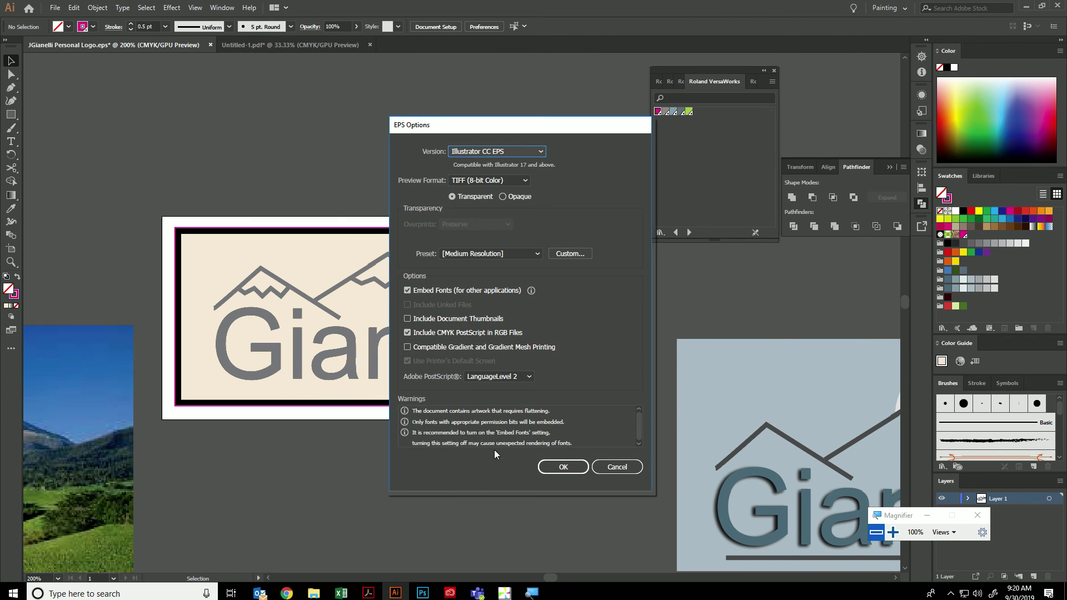
click(562, 467)
Switch to Google Classroom in Chrome and open the Personal Logo assignment in the 2 - Graphic Design classwork.
click(286, 592)
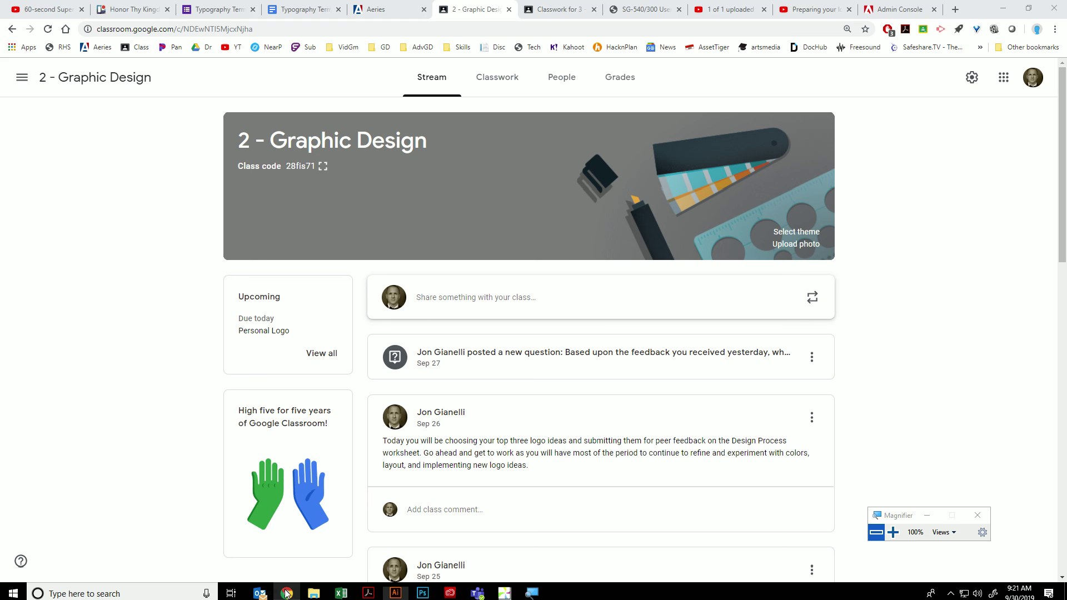
click(487, 79)
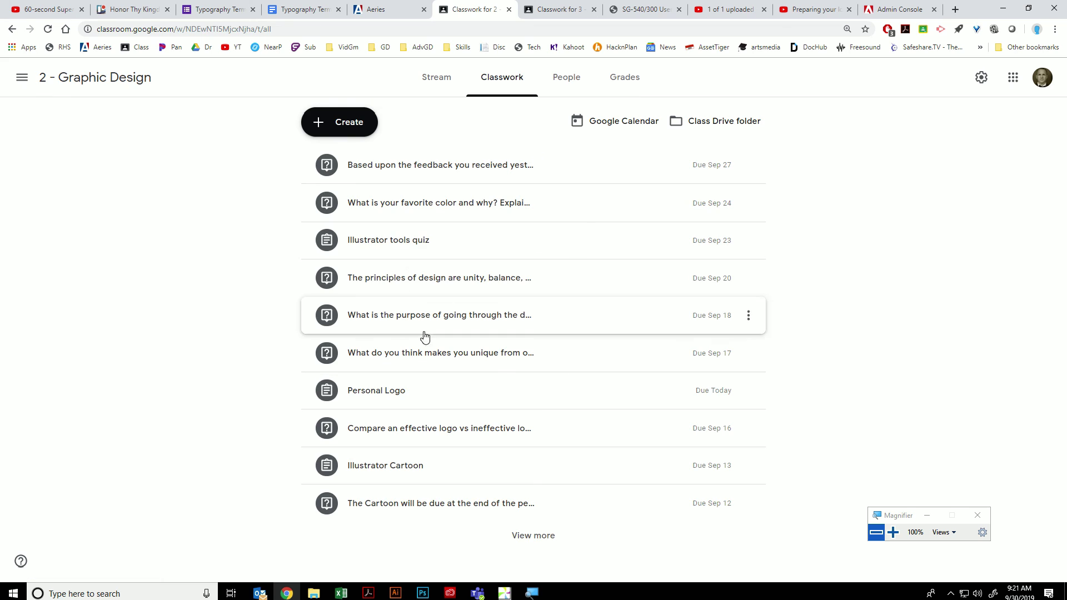
click(405, 390)
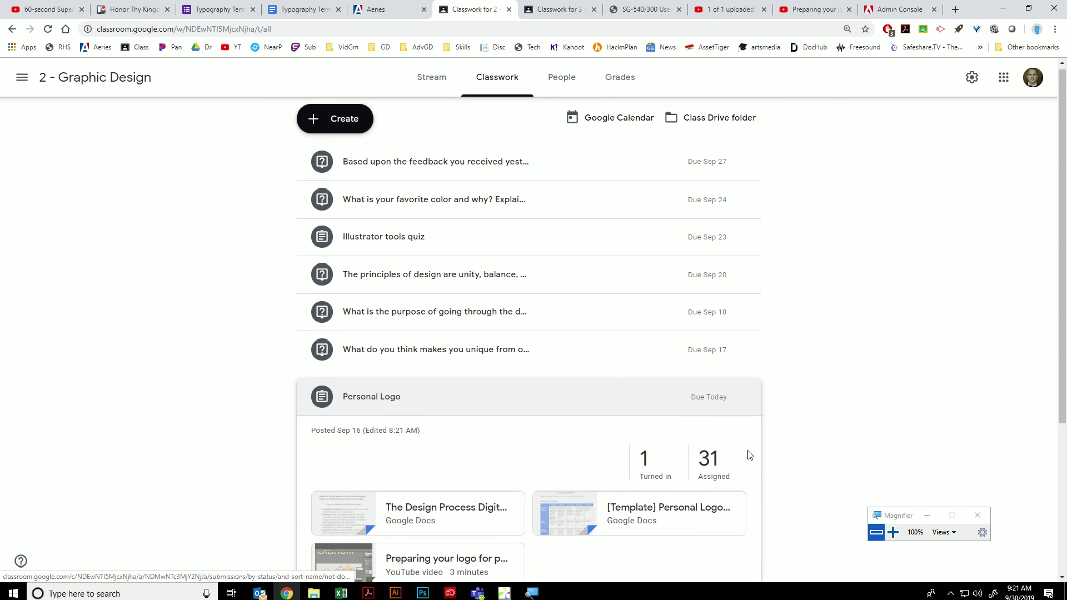